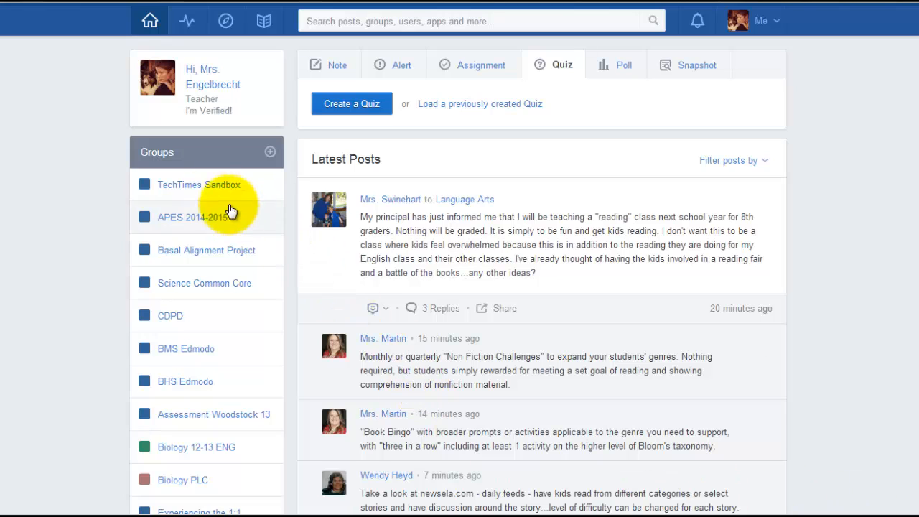
View the TechTimes Sandbox group's join code, then check the home page's options for adding a group
click(197, 186)
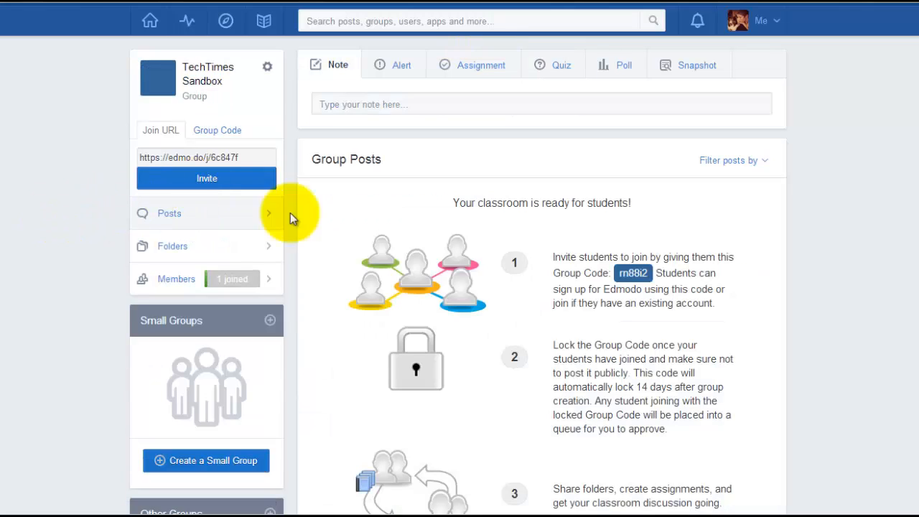
double_click(620, 276)
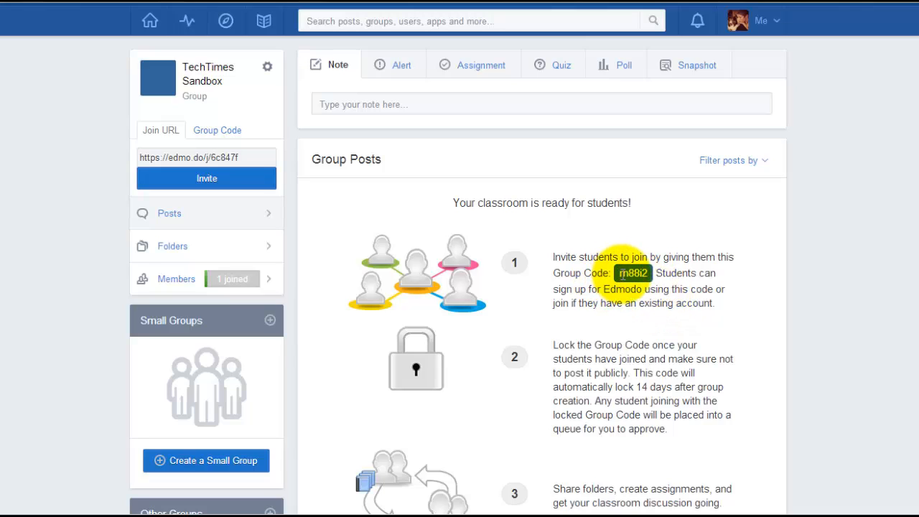
click(625, 280)
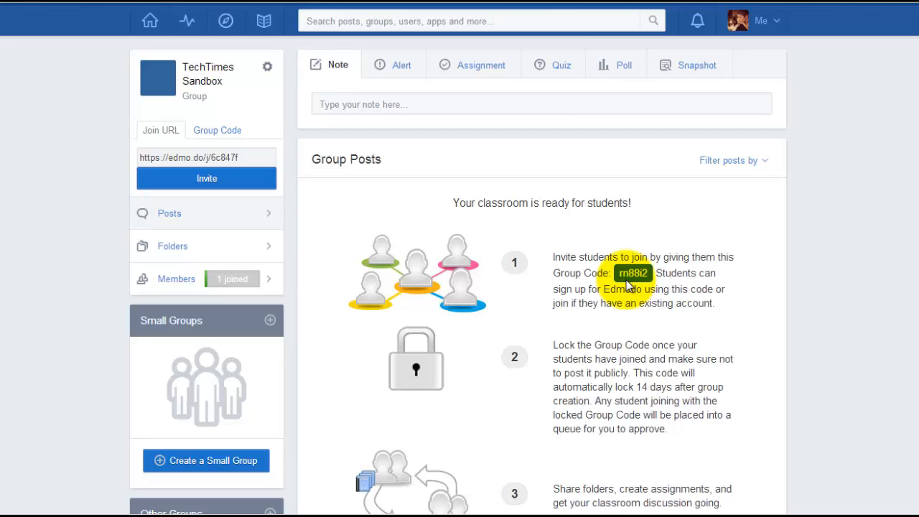
click(149, 28)
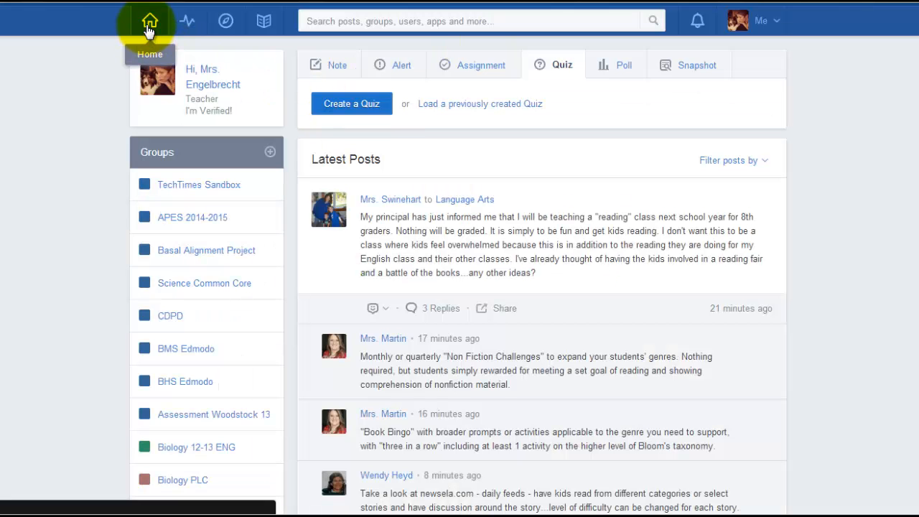
click(270, 153)
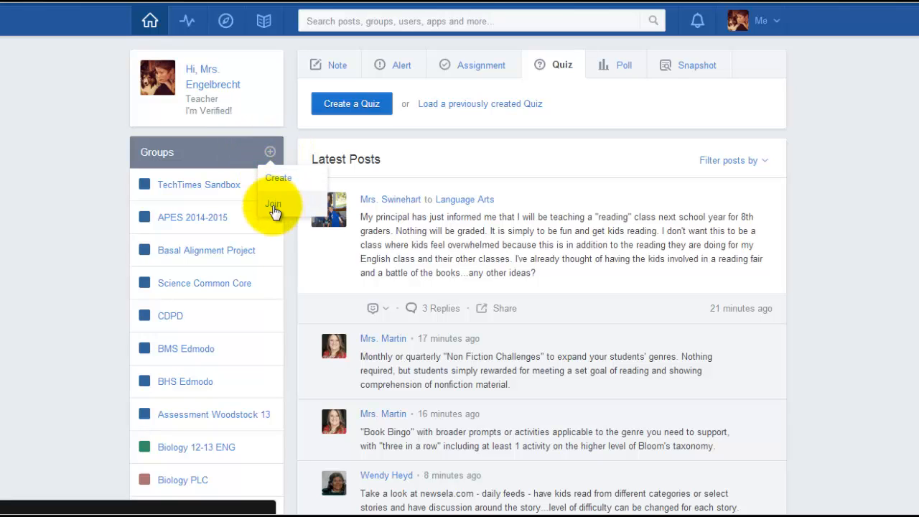
click(79, 138)
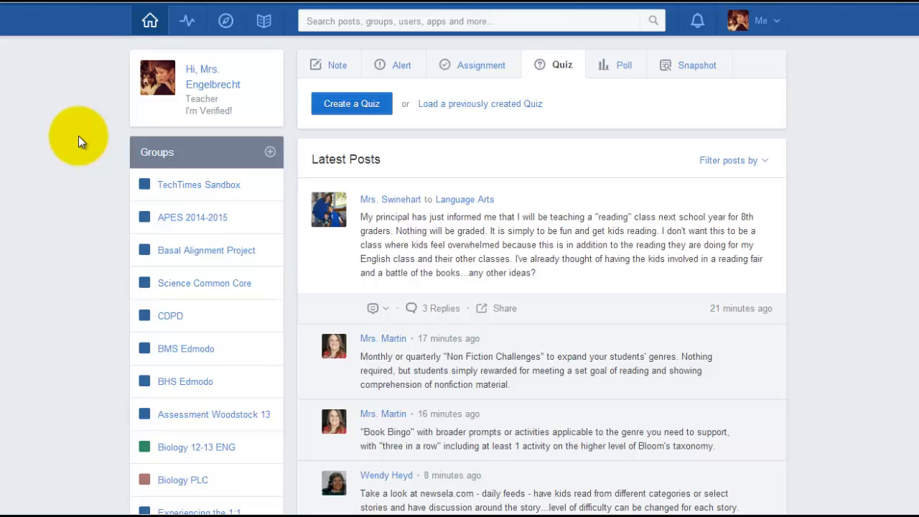
Start creating a new quiz from the home page's post box
click(327, 65)
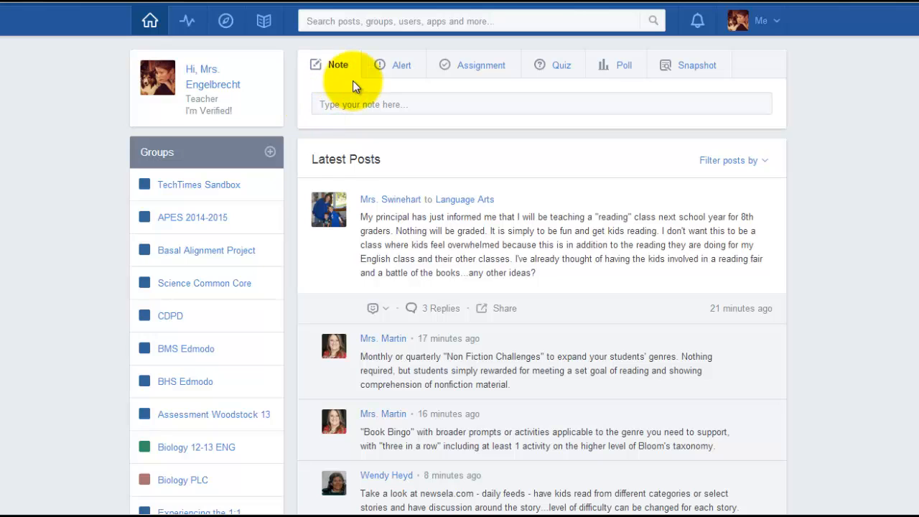
click(559, 72)
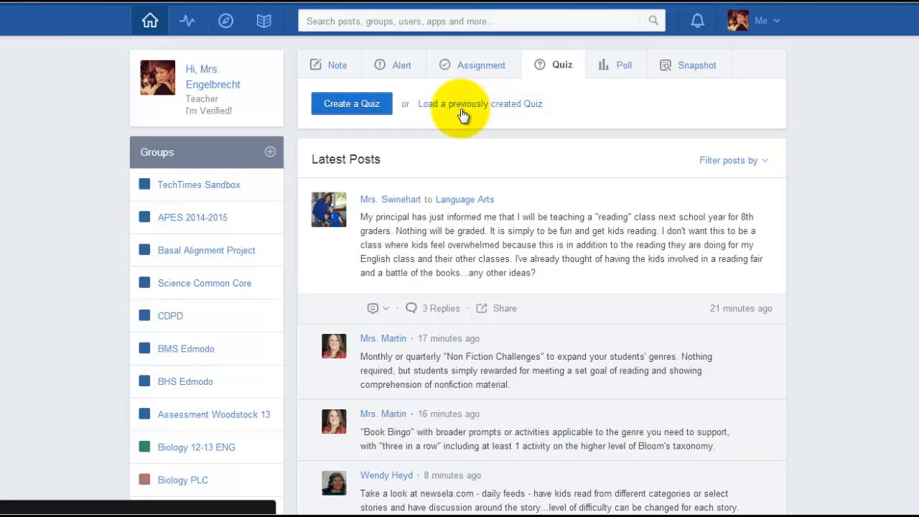
click(361, 107)
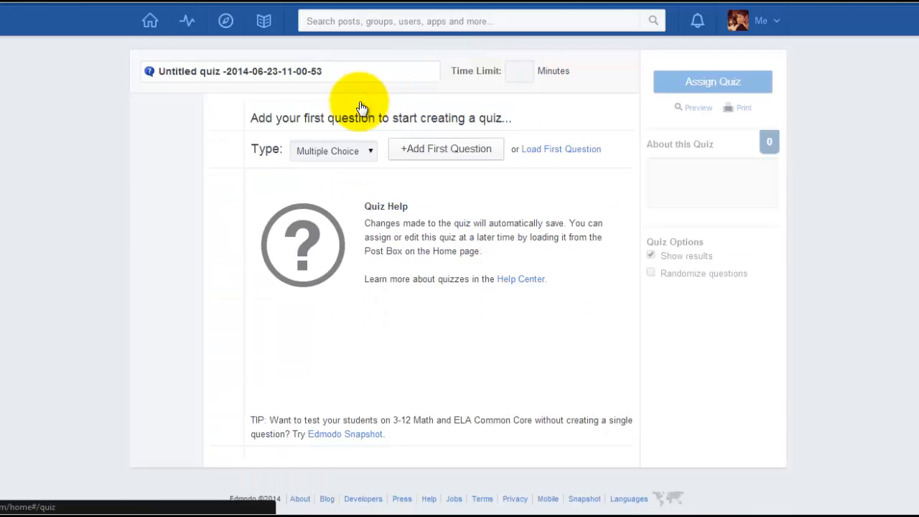
Replace the default quiz title with "Mitosis Quiz 1"
click(343, 76)
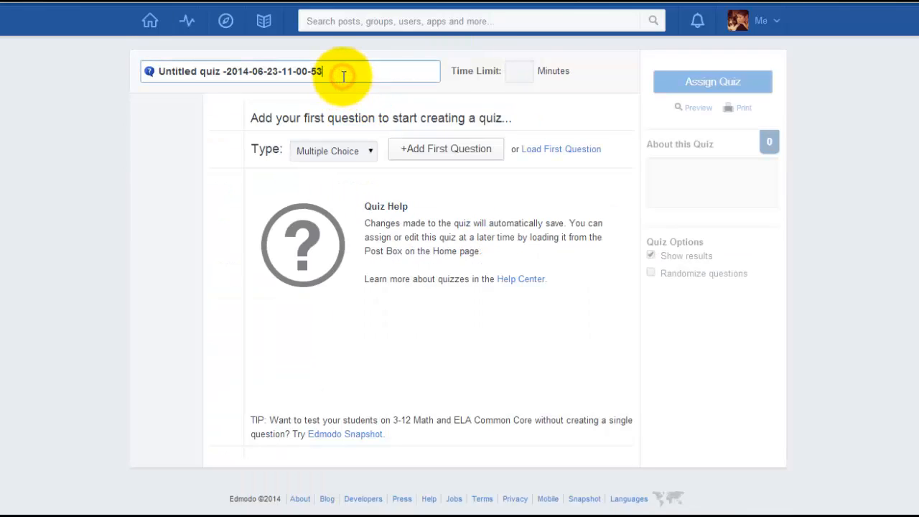
drag(344, 75, 138, 61)
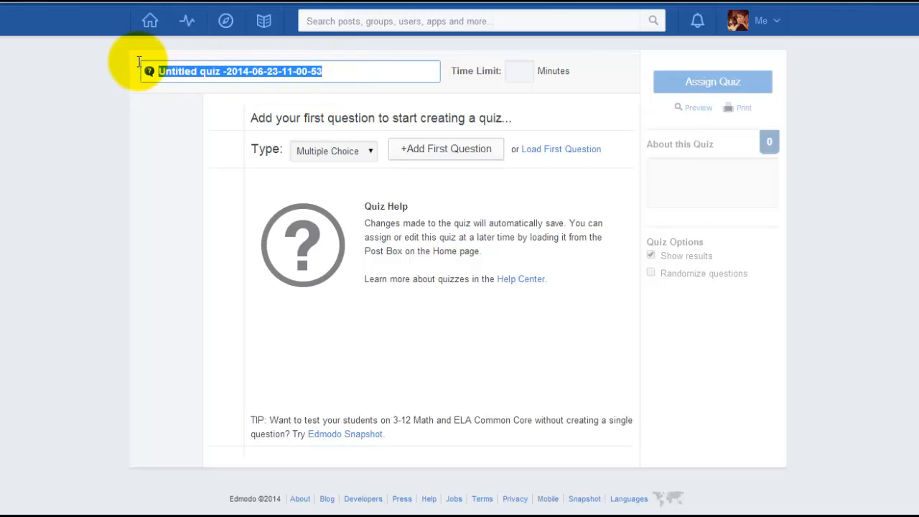
key(BackSpace)
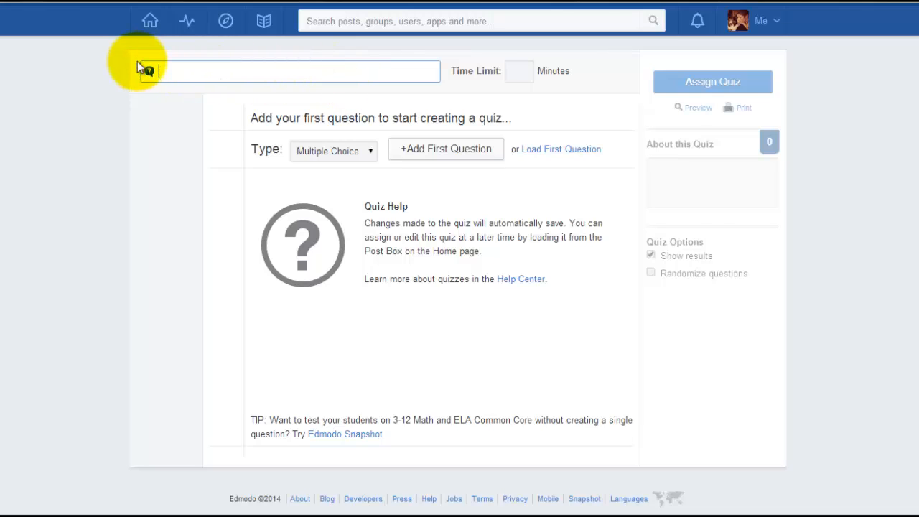
text(Mitosis Quiz 1)
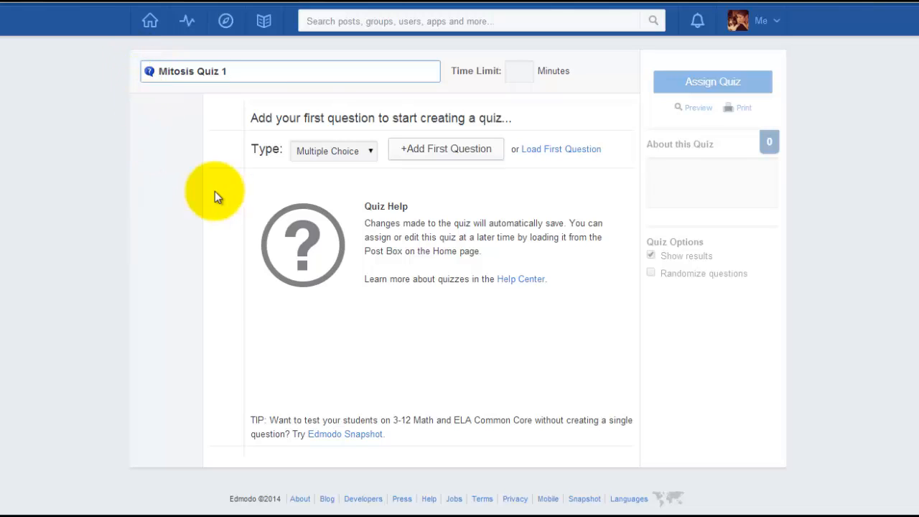
Set the quiz's time limit to 20 minutes
click(519, 70)
text(60)
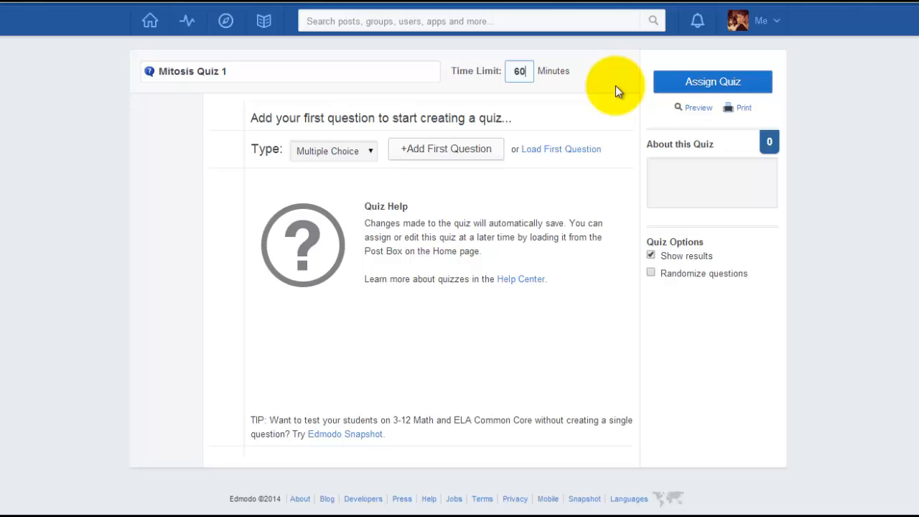
key(BackSpace)
key(BackSpace)
text(20)
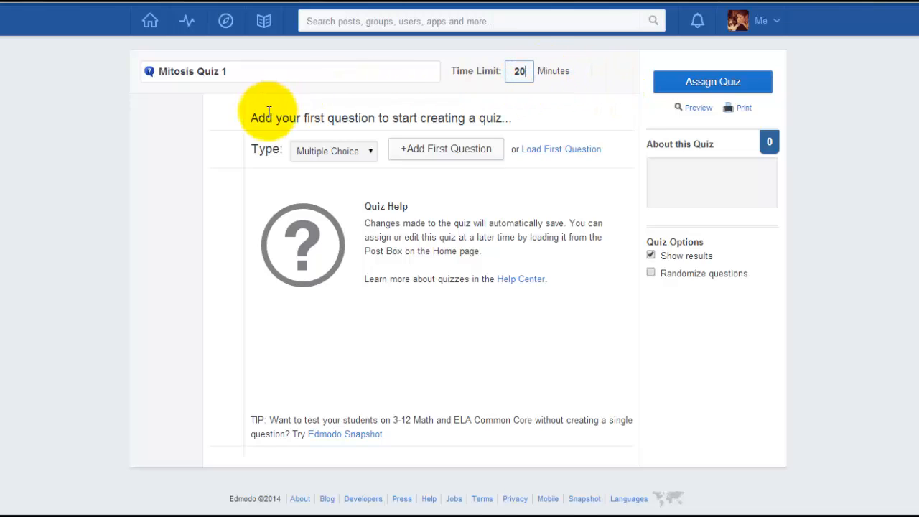
Add a Multiple Choice first question with the prompt "What is the purpose of mitosis?"
click(371, 151)
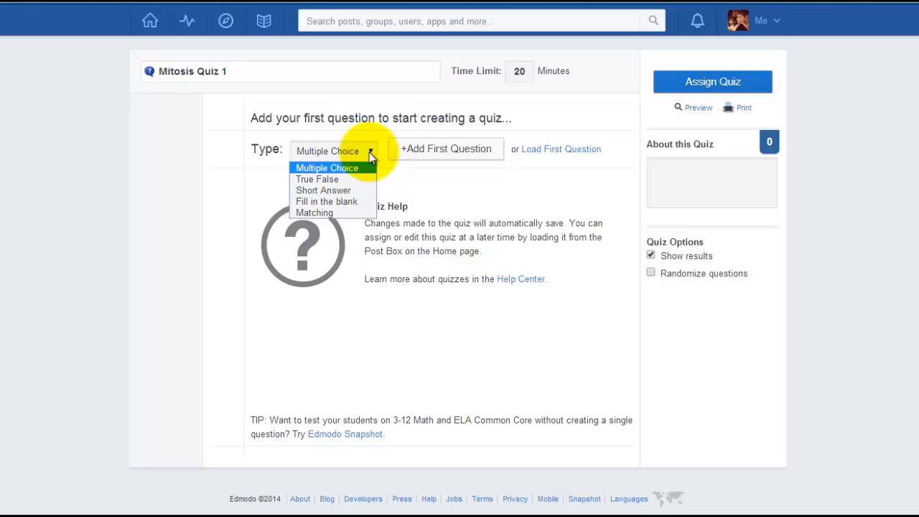
click(364, 169)
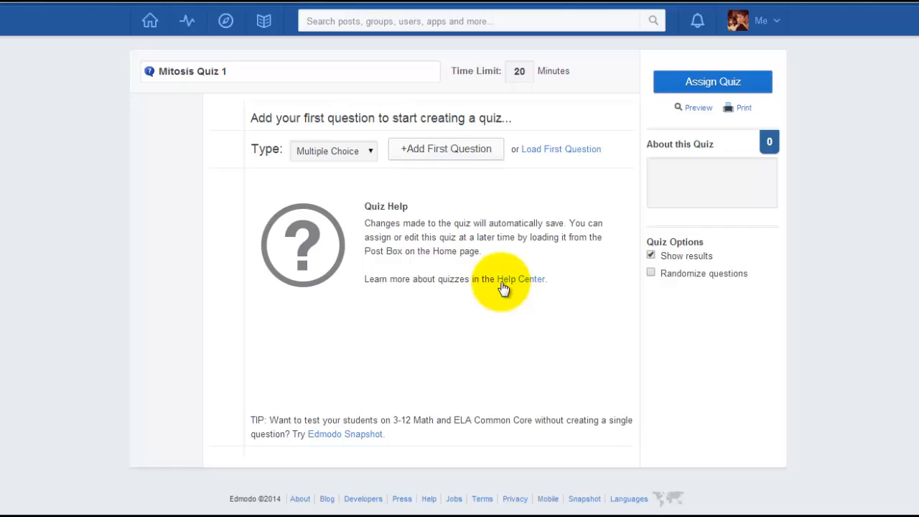
click(435, 152)
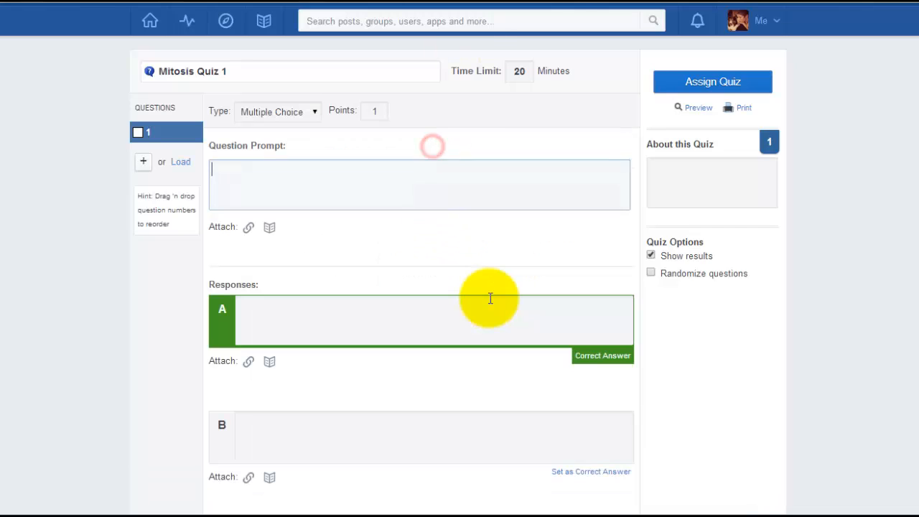
click(251, 171)
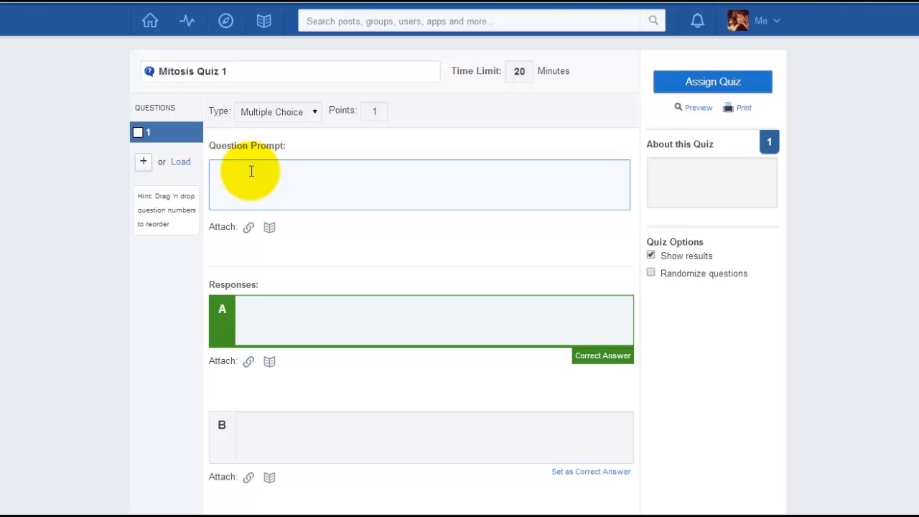
text(What is the)
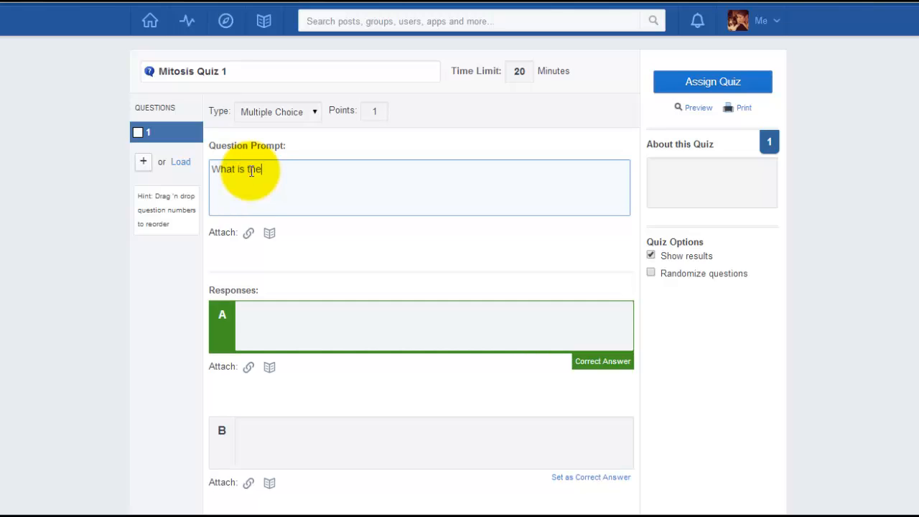
text( purpose of mitosis?)
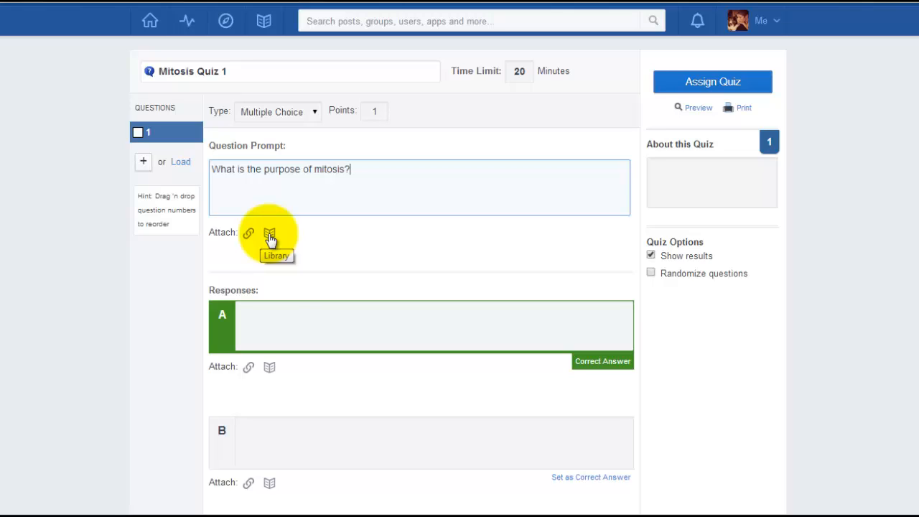
Fill in response A as "So cells can get energy." and response B as "So cells can make more genetically identical cells."
click(285, 316)
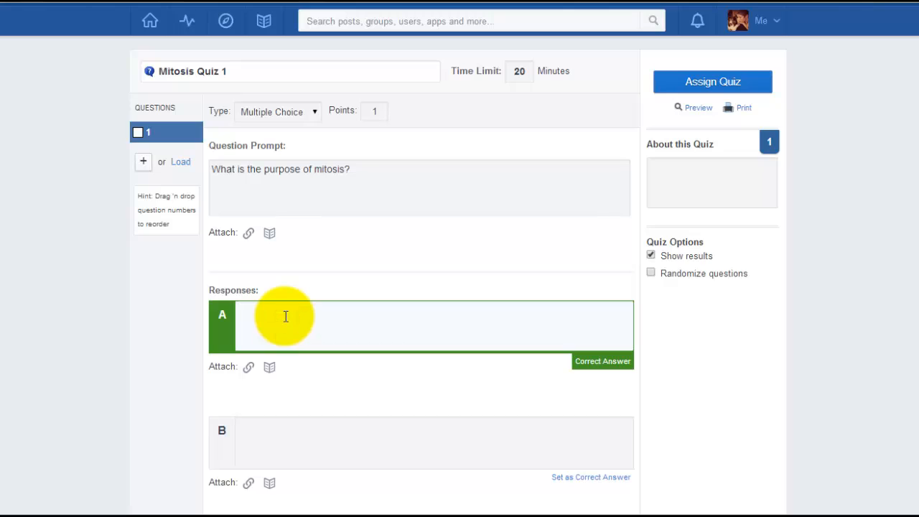
text(So cel)
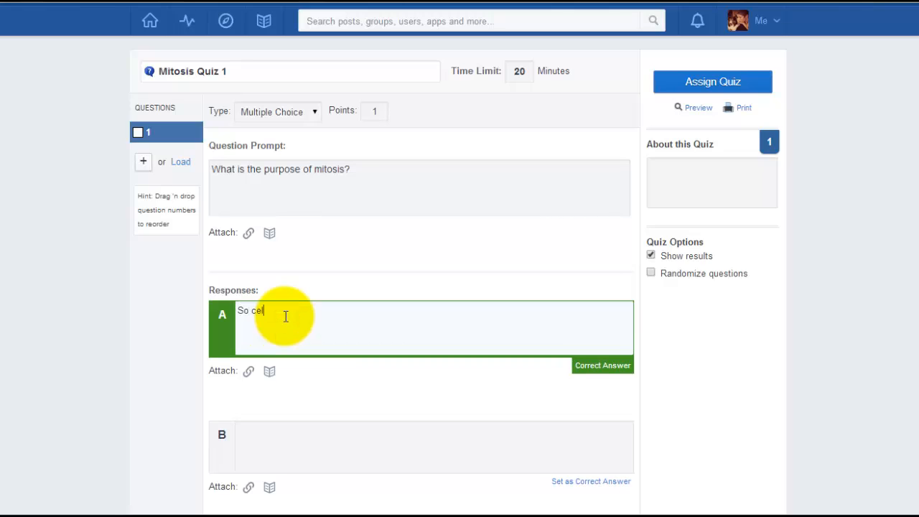
text(ls can get energy.)
scroll(408, 388, down, 1)
click(354, 379)
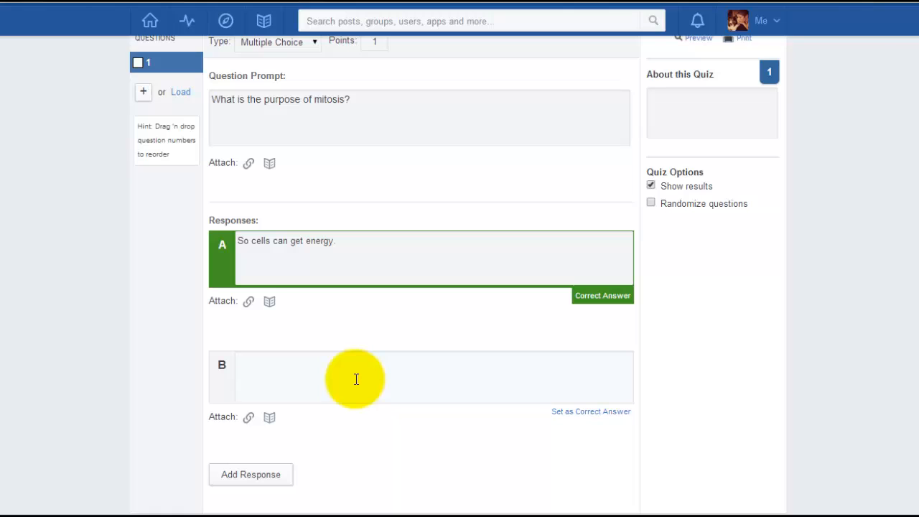
text(So cells )
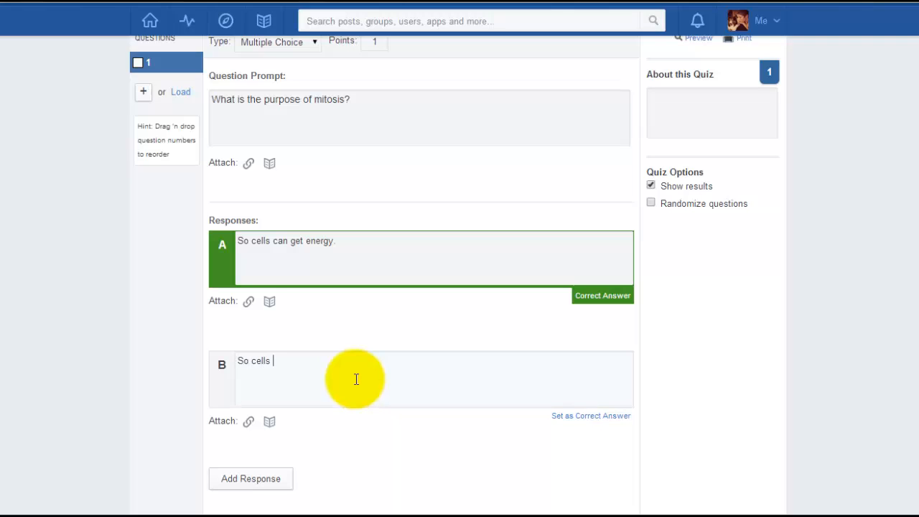
text(can make more genetically identical cells.)
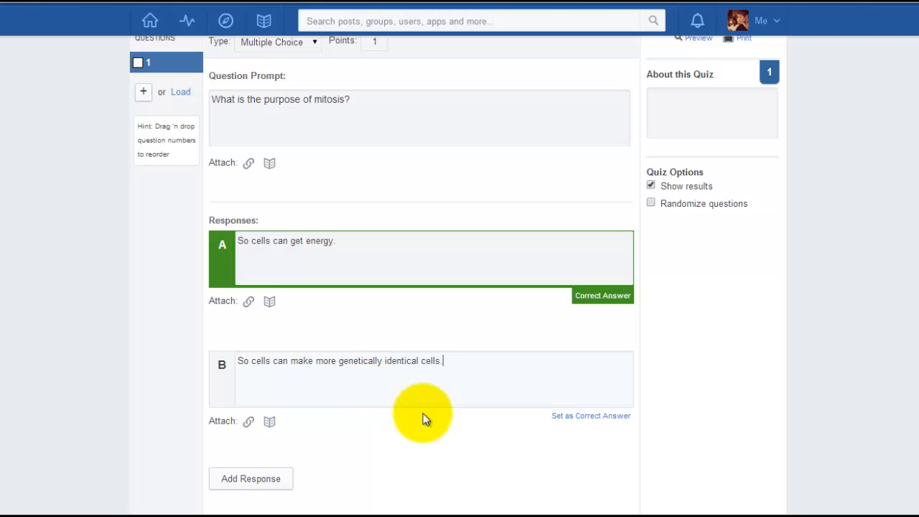
Mark response B as the question's correct answer
click(581, 416)
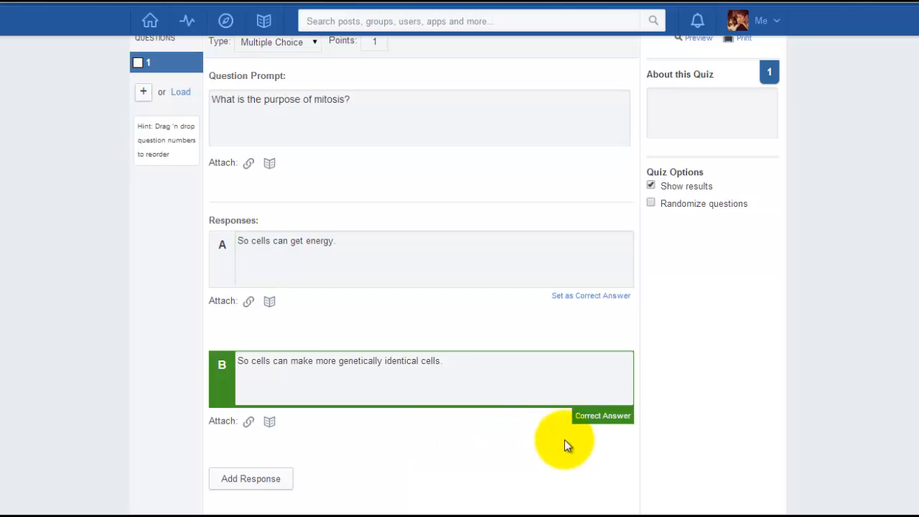
click(585, 294)
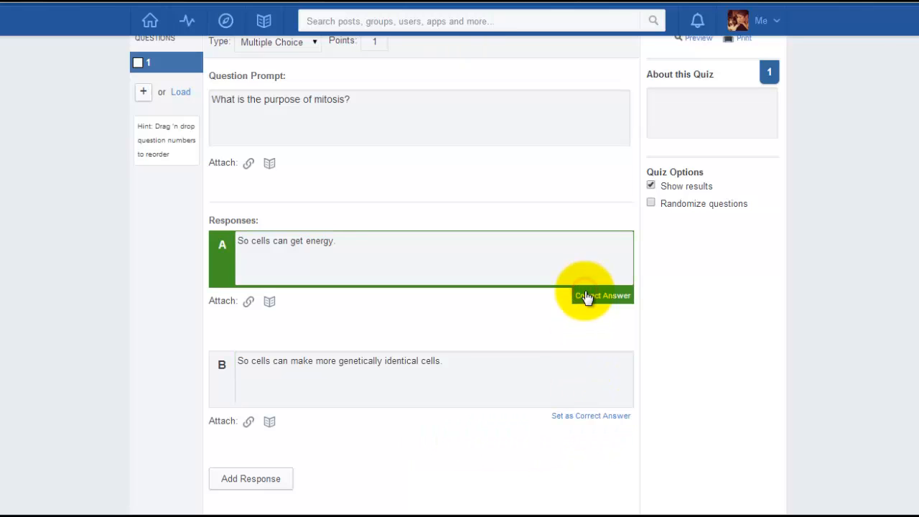
click(594, 418)
Add a third response C reading "To help animals get food."
click(242, 477)
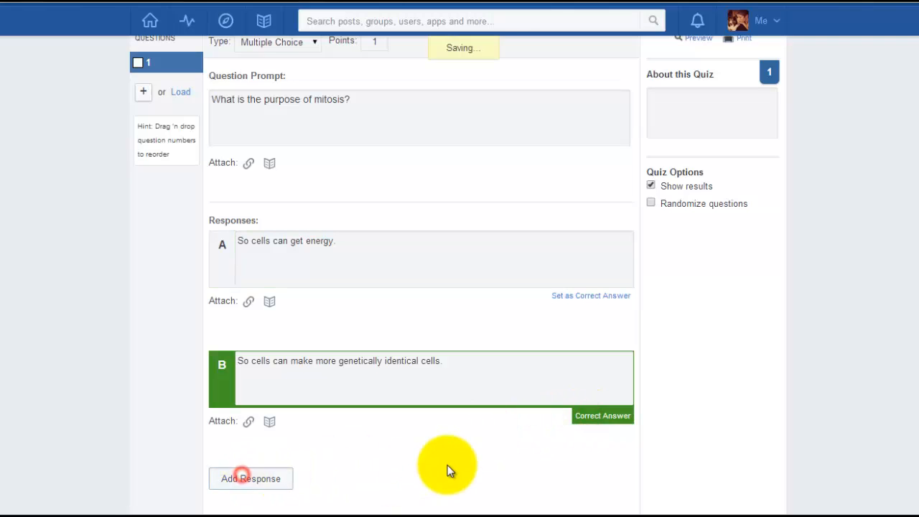
scroll(450, 471, down, 2)
click(319, 351)
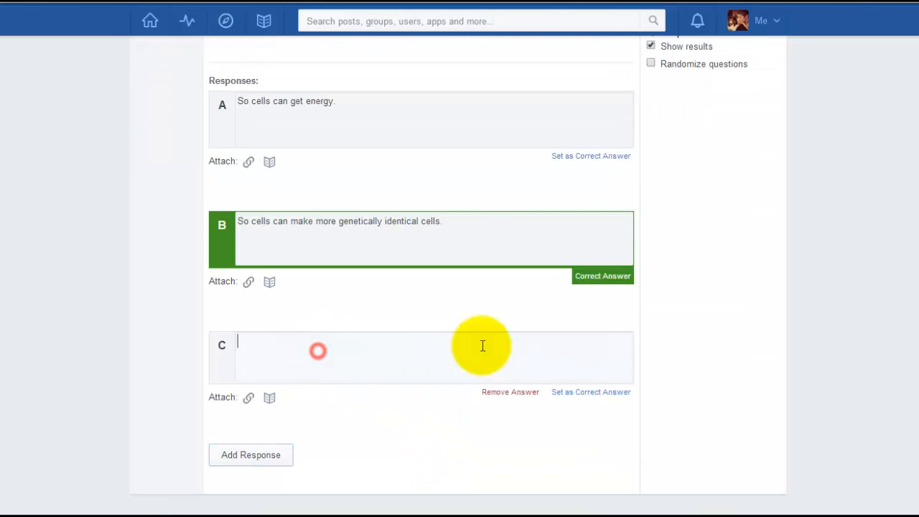
text(Tp)
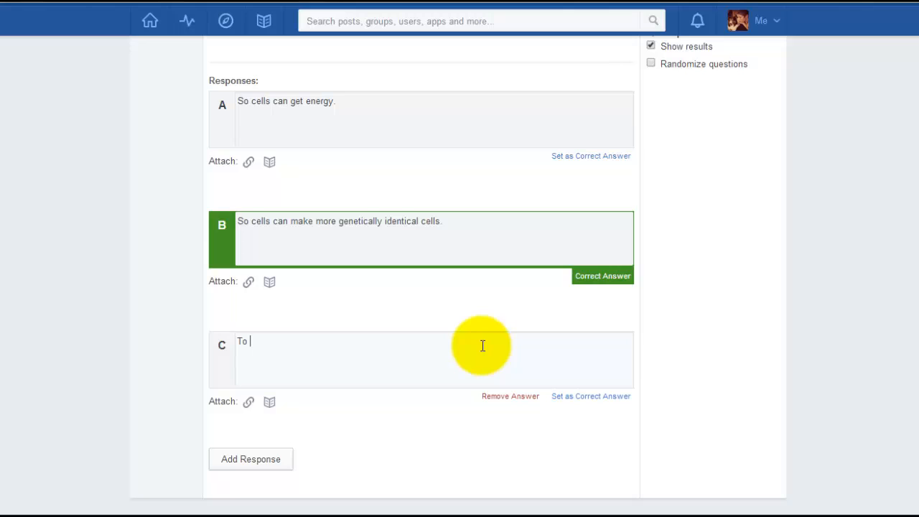
text( help animals get food.)
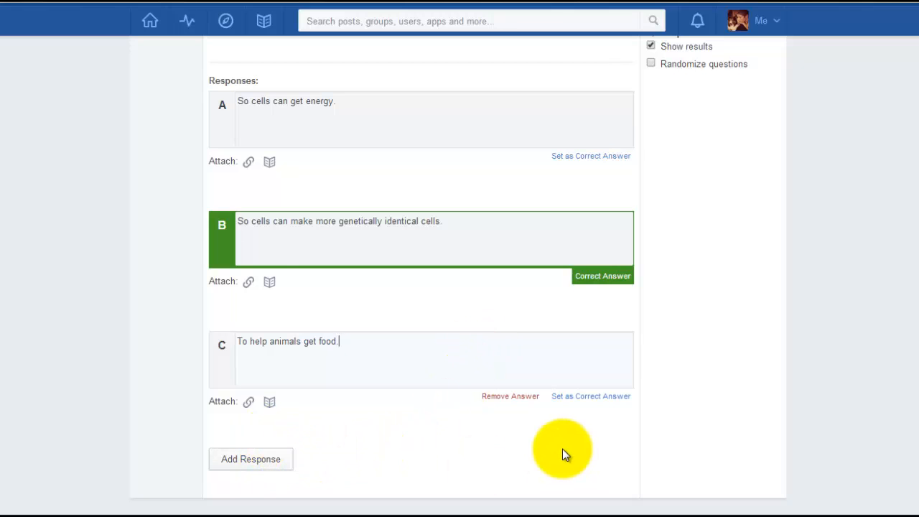
Browse the list of previously created questions available to load, and close it without loading any
scroll(562, 449, up, 1)
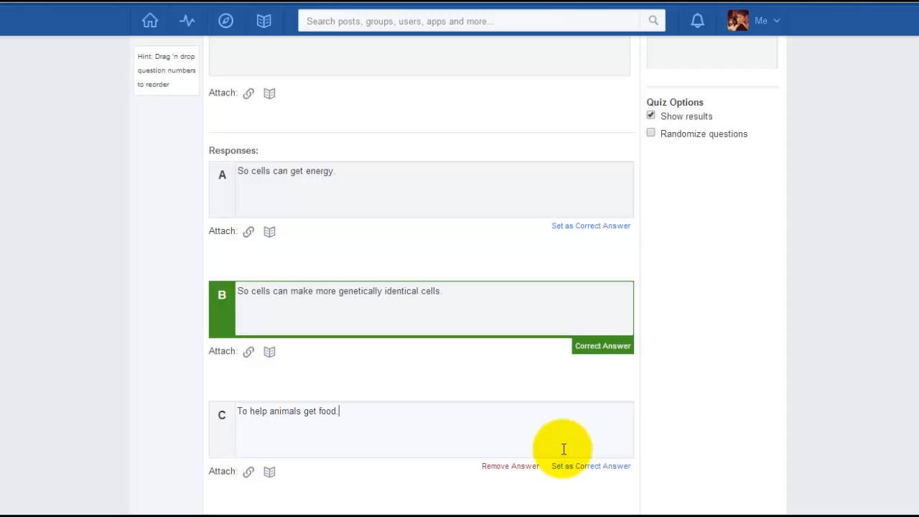
scroll(563, 449, up, 2)
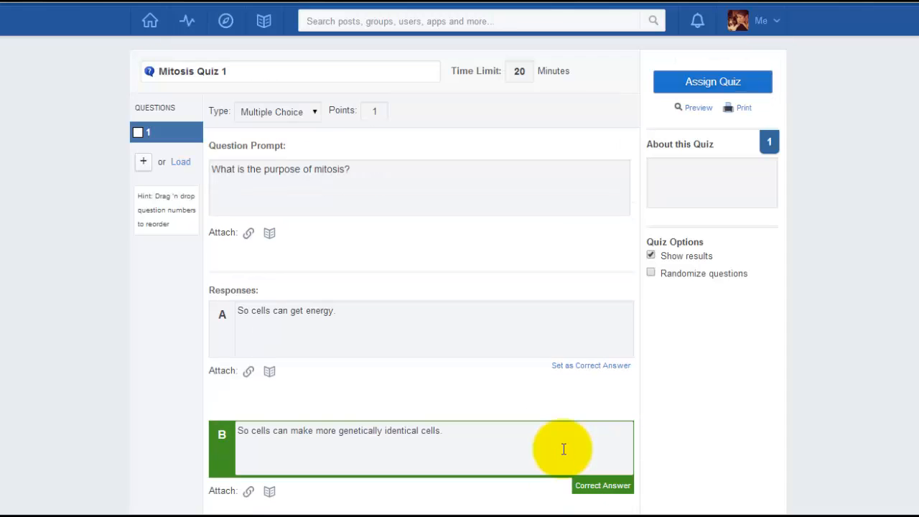
click(179, 163)
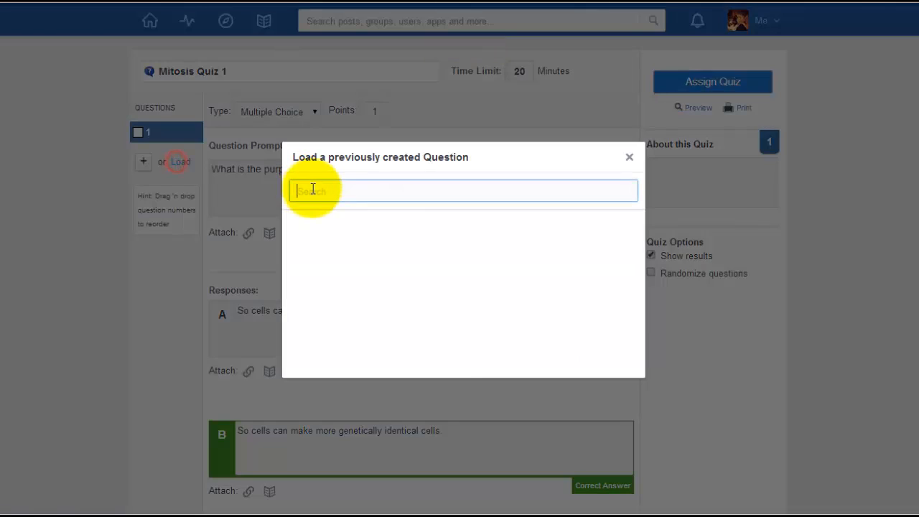
drag(632, 235, 636, 297)
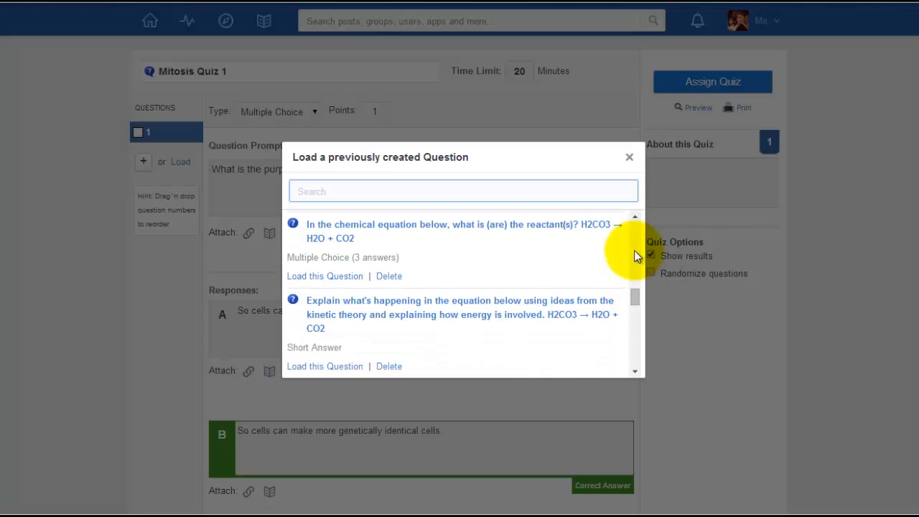
click(628, 160)
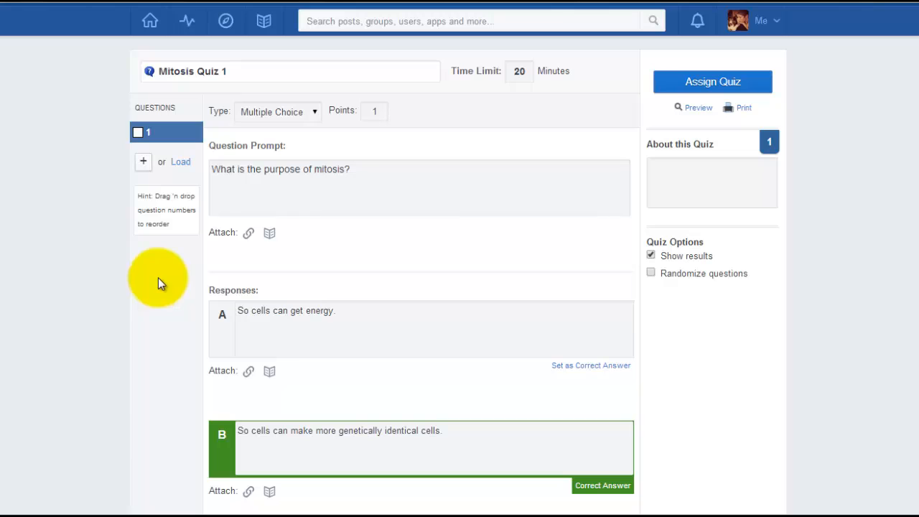
Add a second question to the quiz and set its type to True False
click(146, 163)
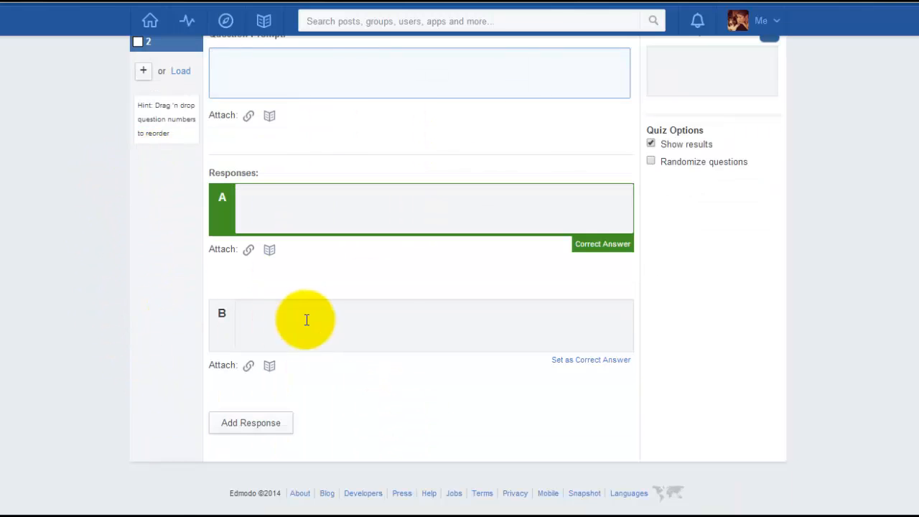
scroll(387, 299, up, 2)
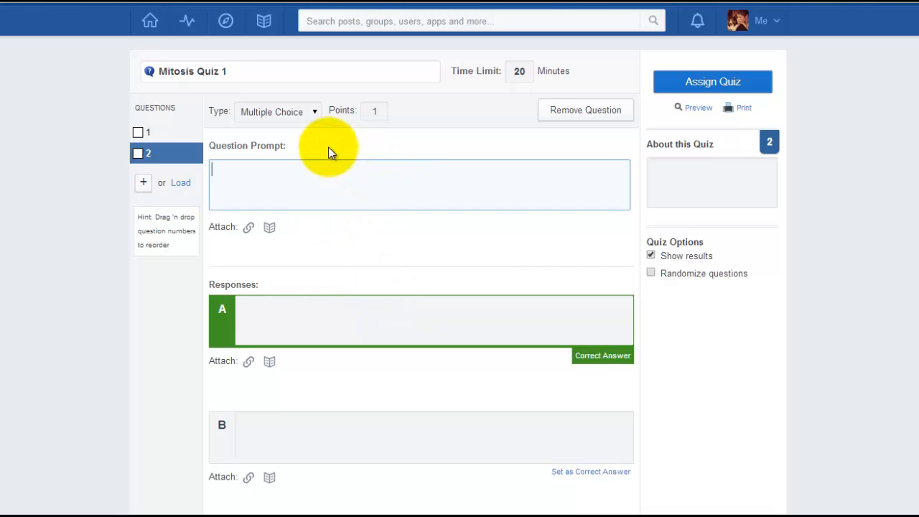
click(316, 112)
click(303, 140)
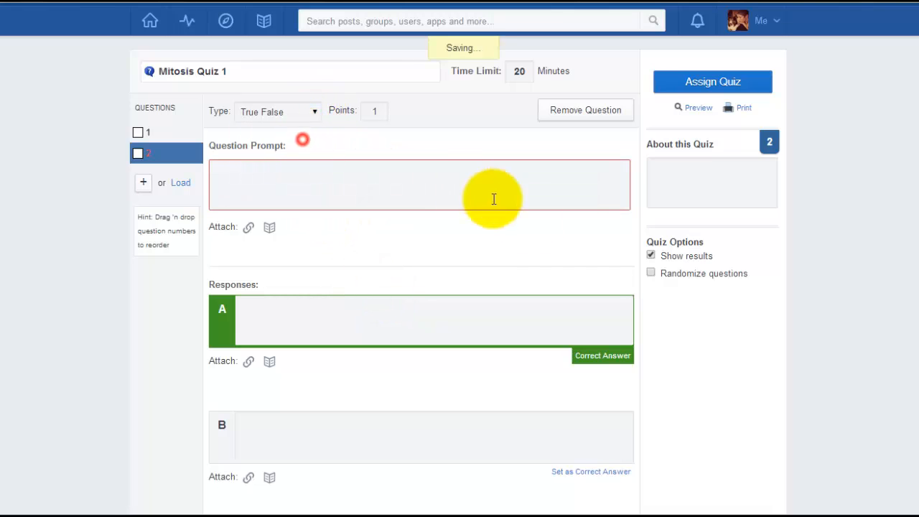
Enter the second question's prompt: "Prophase is the stage of mitosis where sister chromatids are pulled apart by their centromeres."
click(319, 175)
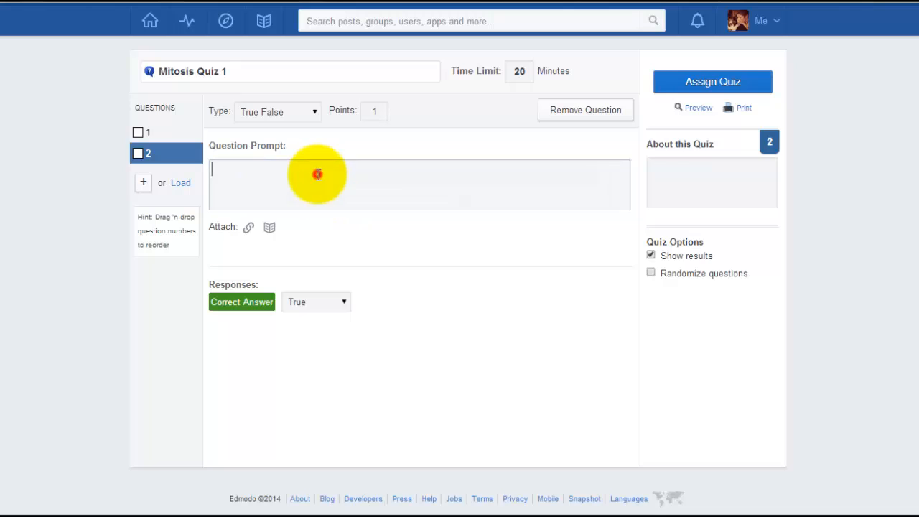
text(prophase s)
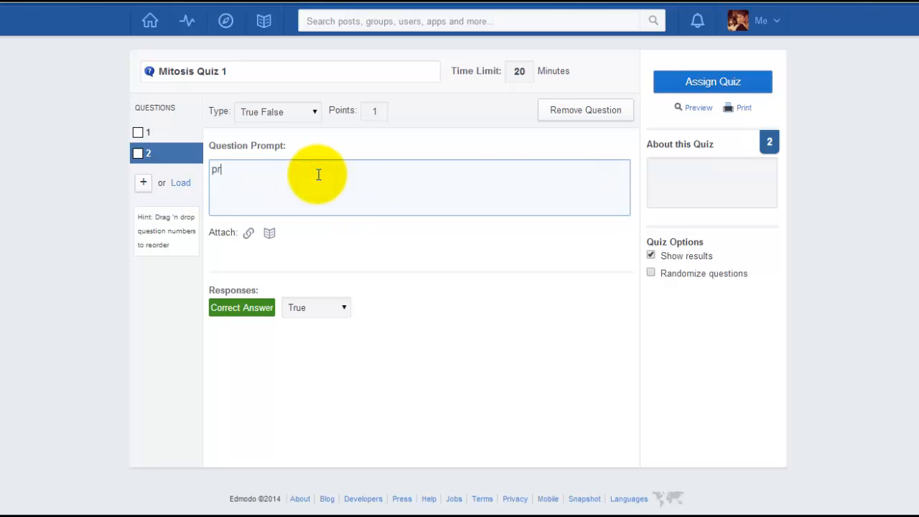
key(BackSpace)
key(ctrl+a)
key(BackSpace)
text(Prophase is the stage of mit)
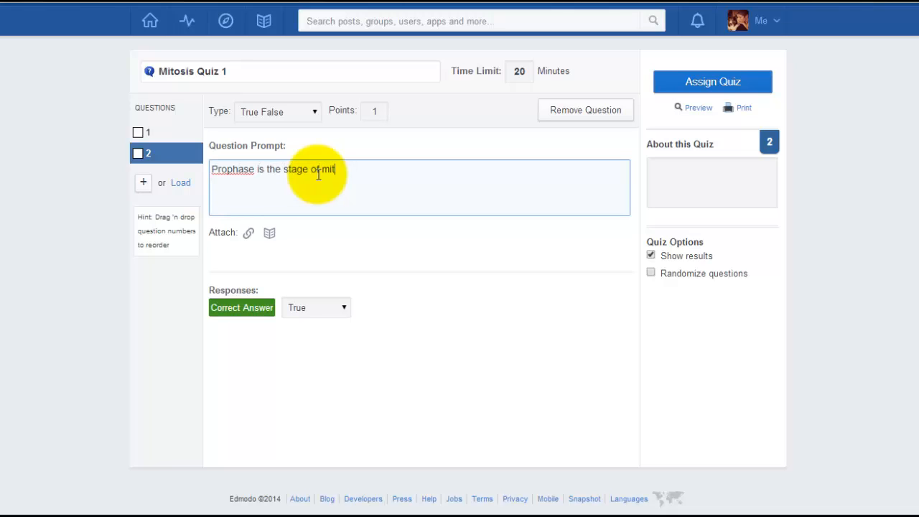
text(osis where sister chromatids are )
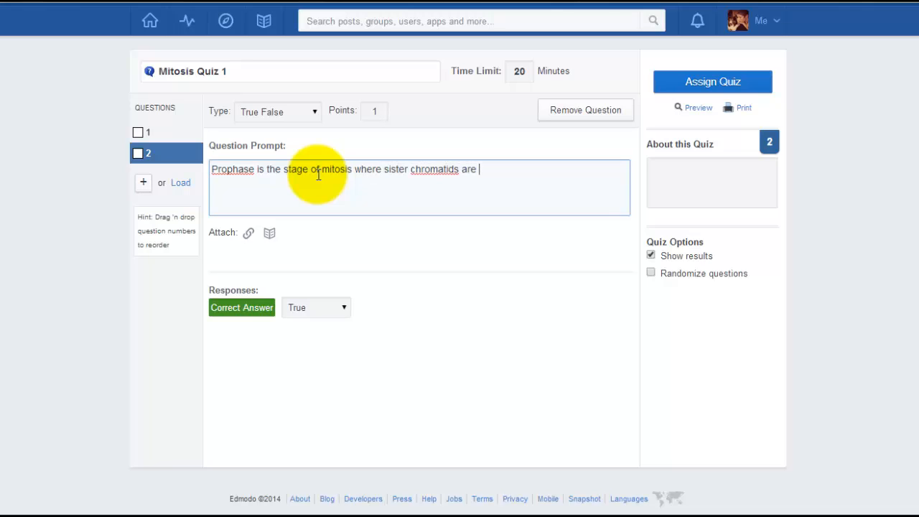
text(pulled apatry)
text(by th)
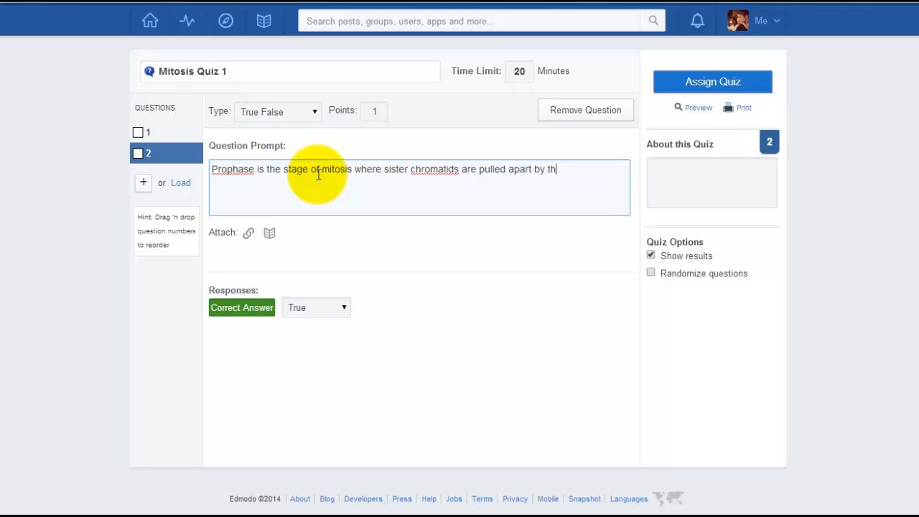
text(eir centroer)
key(BackSpace)
text(meres.)
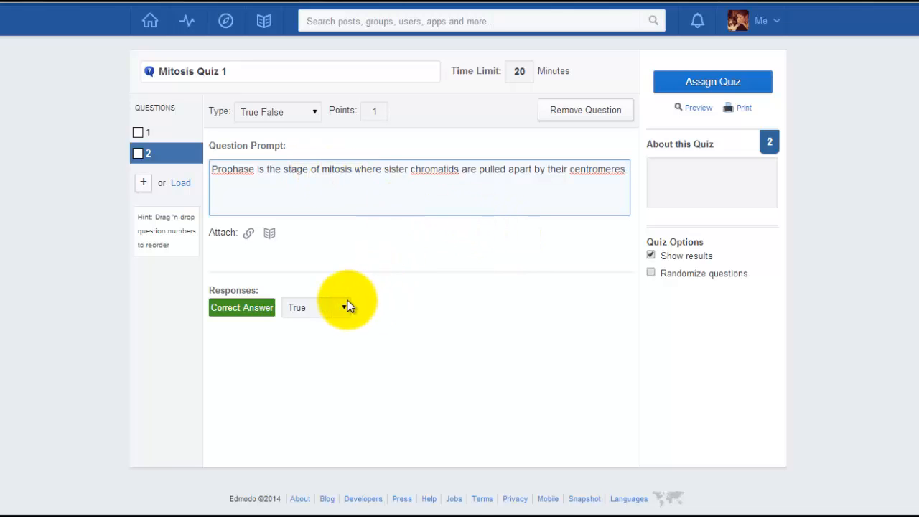
Set the second question's correct answer to False and add a third question
click(328, 307)
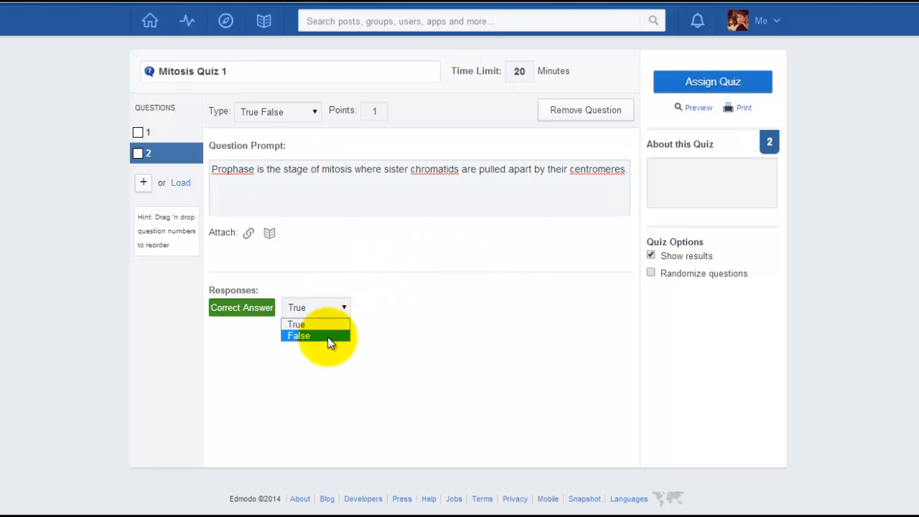
click(327, 337)
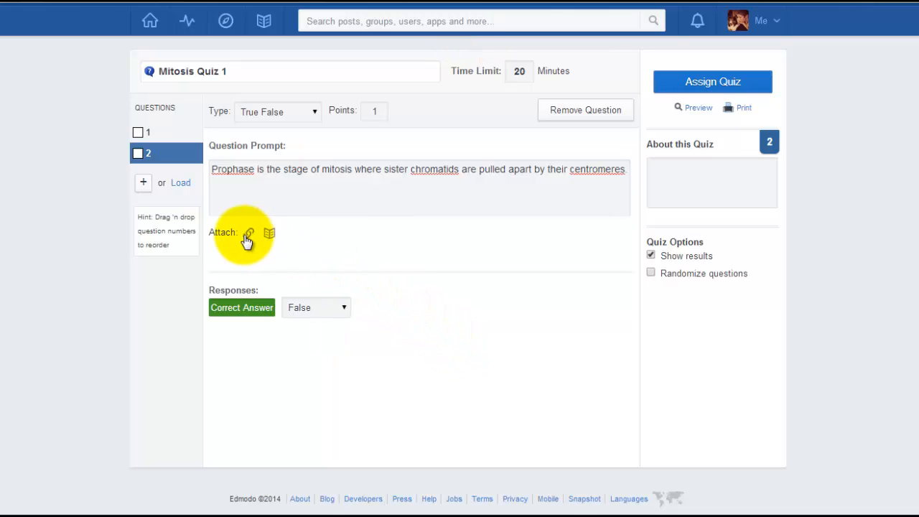
click(143, 183)
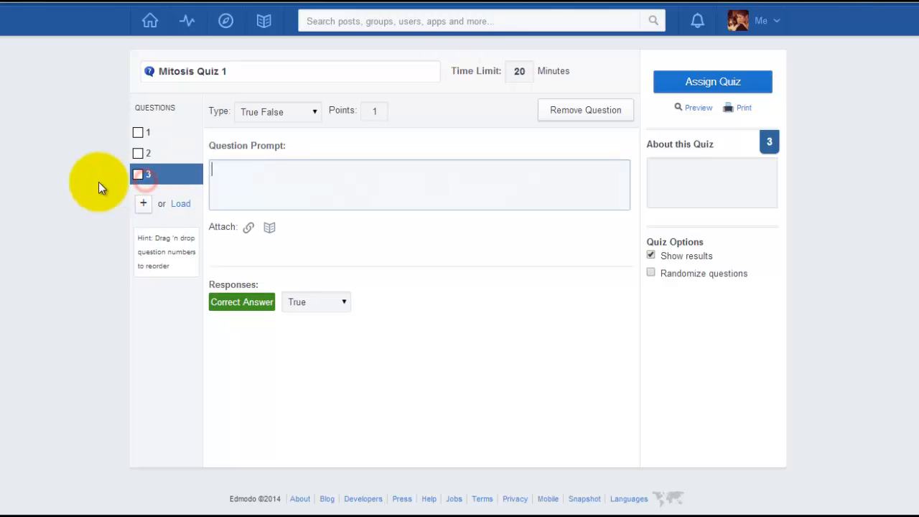
Make the third question a Short Answer with the prompt "Write an essay on why mitosis is important to you."
click(313, 111)
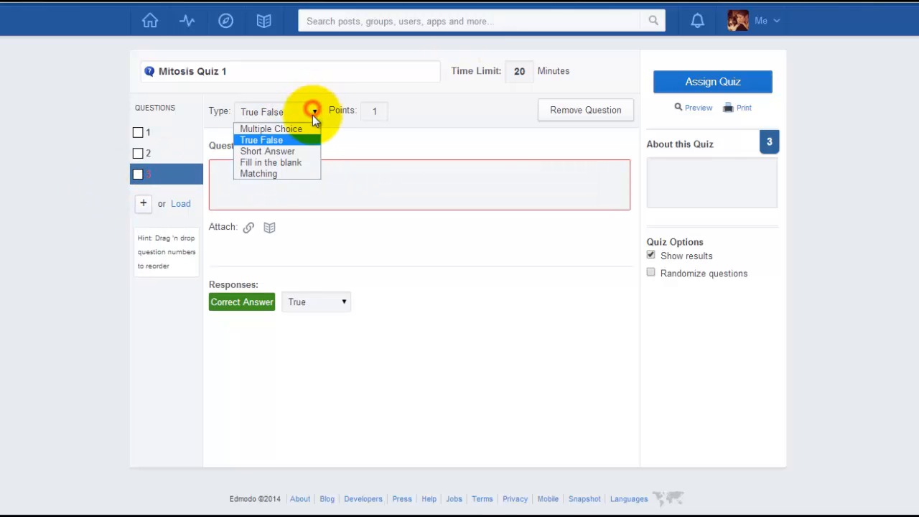
click(310, 151)
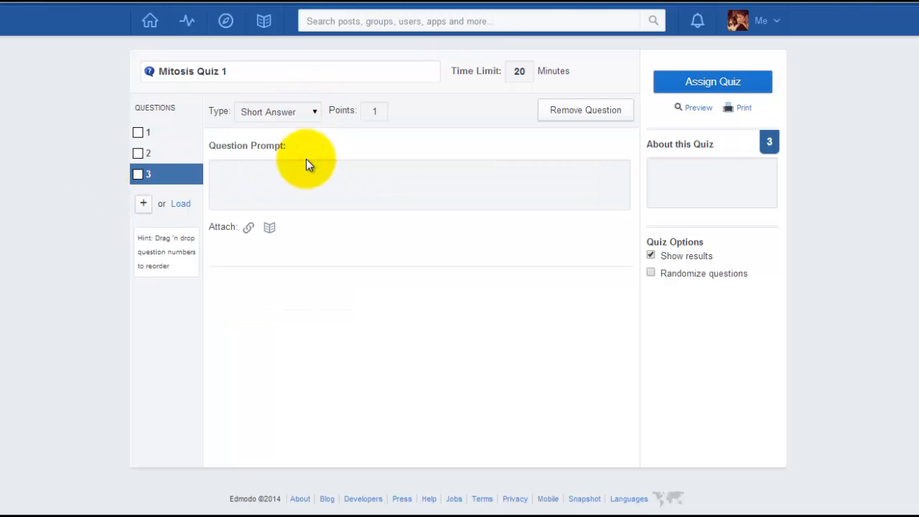
click(307, 176)
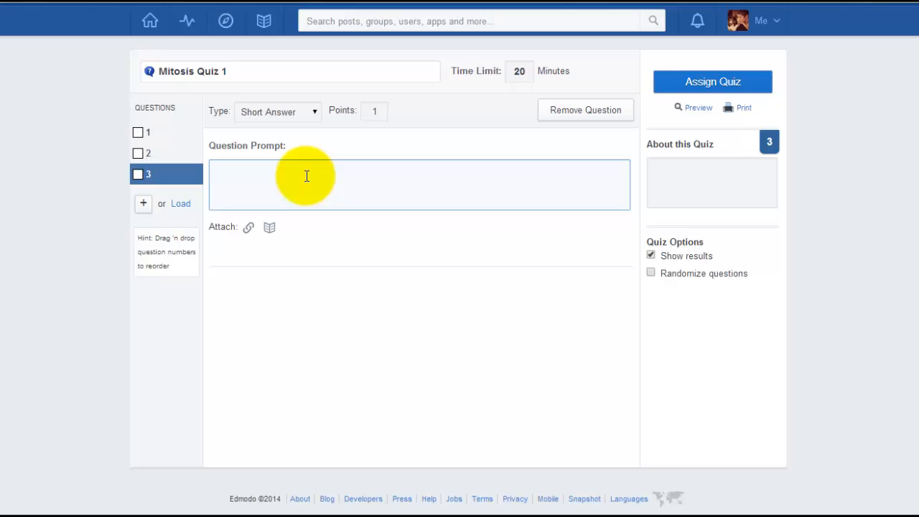
text(Writ)
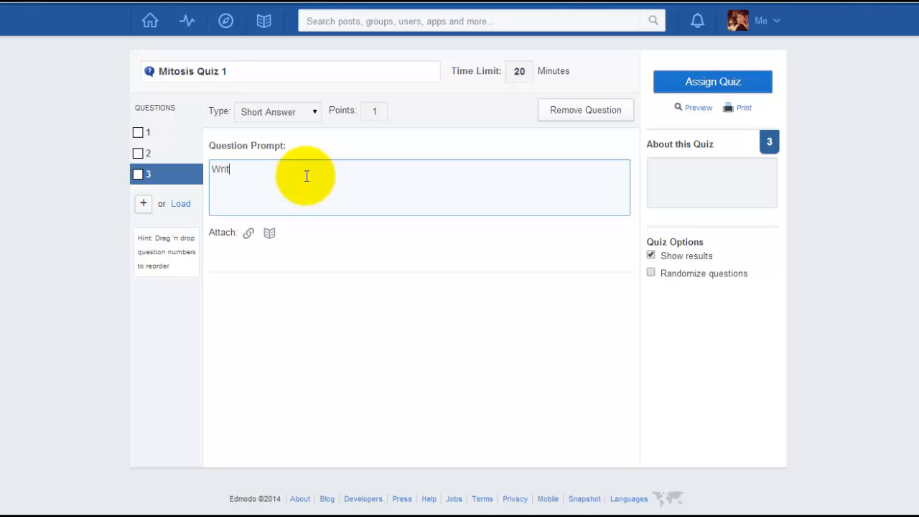
text(e an essay on why mitoposis is )
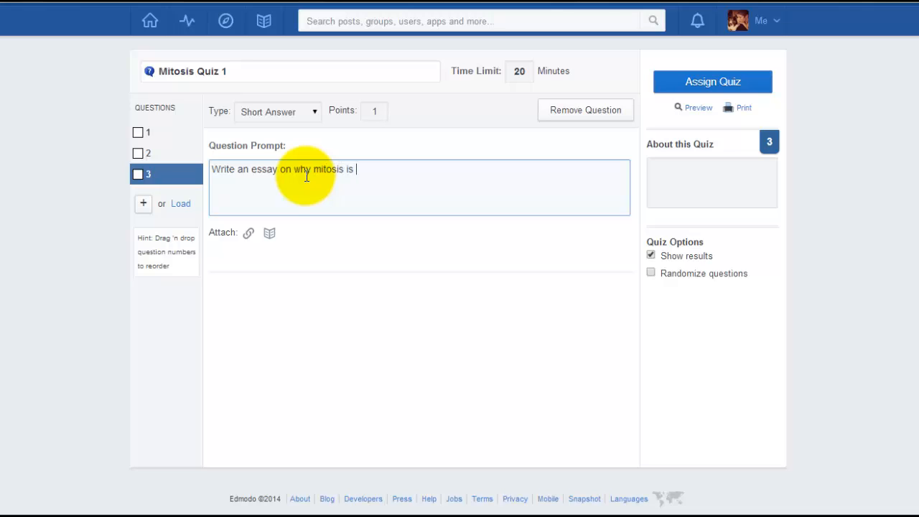
text(important to you.)
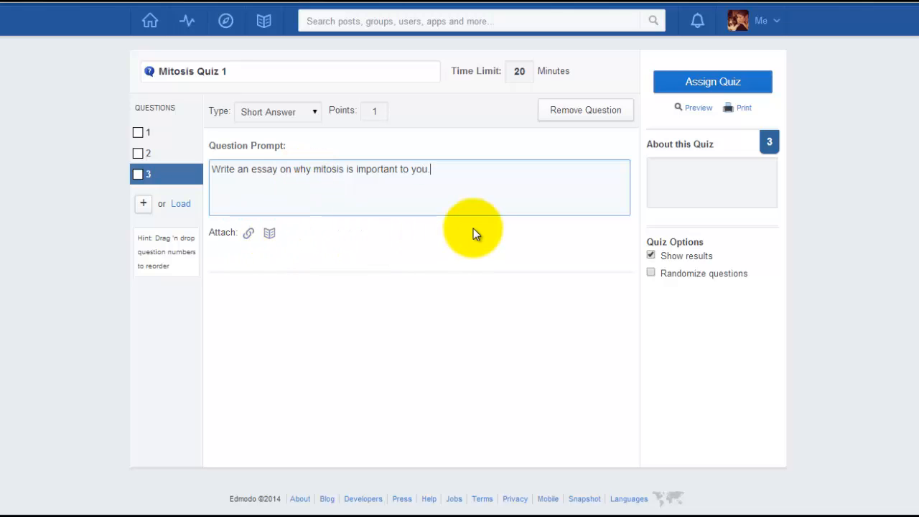
Change the type to Fill in the blank, prompting "The stage of mitosis where sister chromatids line up along the cell equator is called __________________."
click(319, 113)
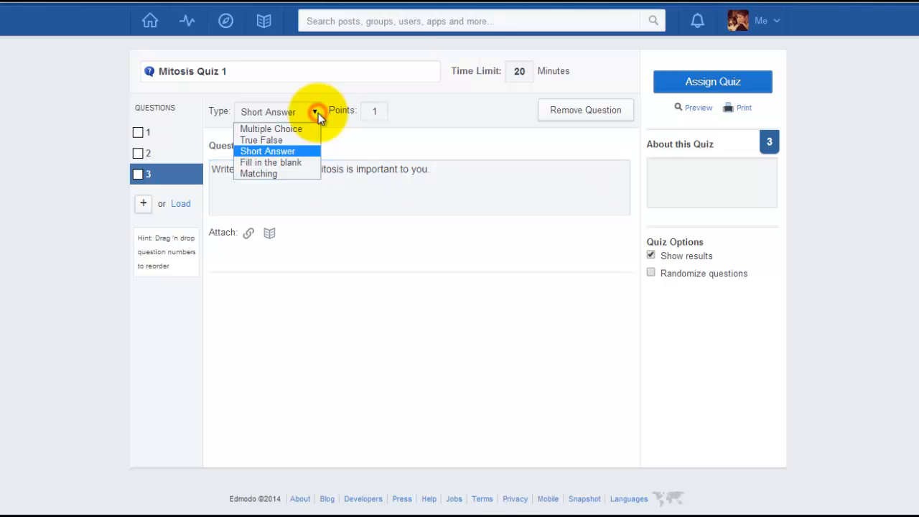
click(289, 162)
click(351, 181)
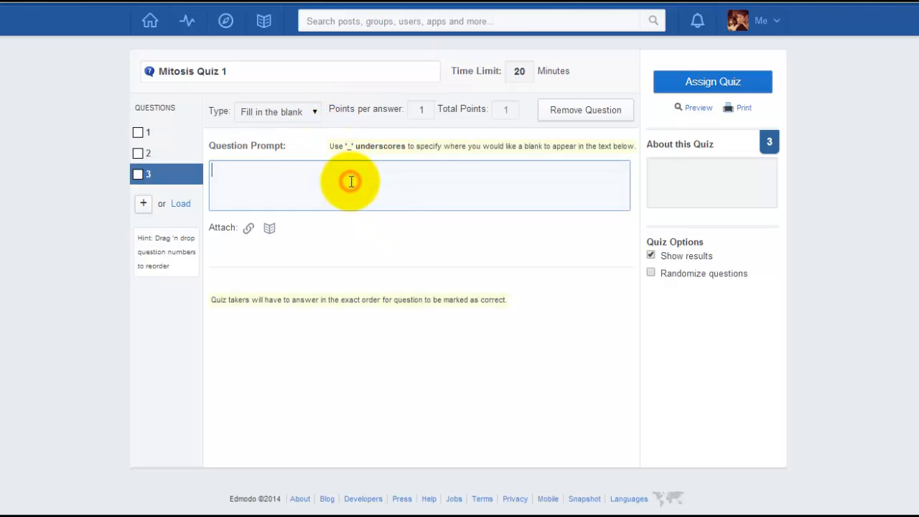
text(The stage o)
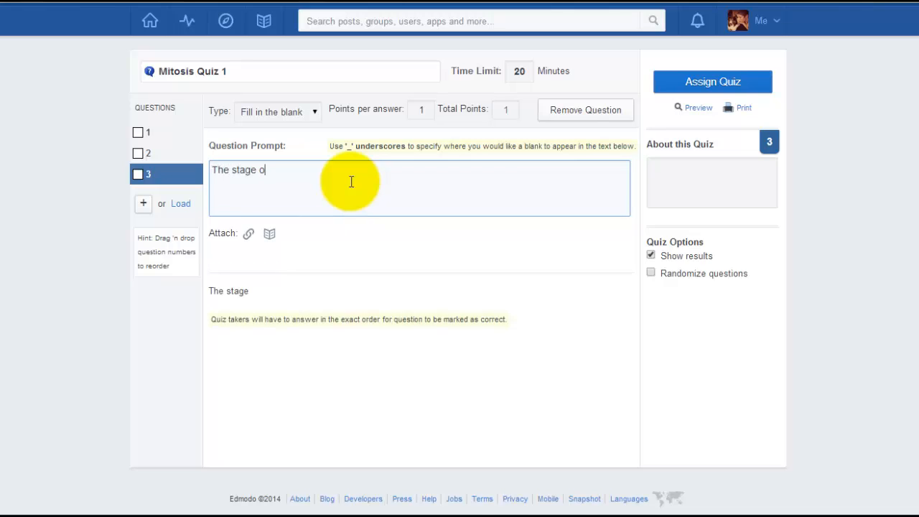
text(f mitosis whe)
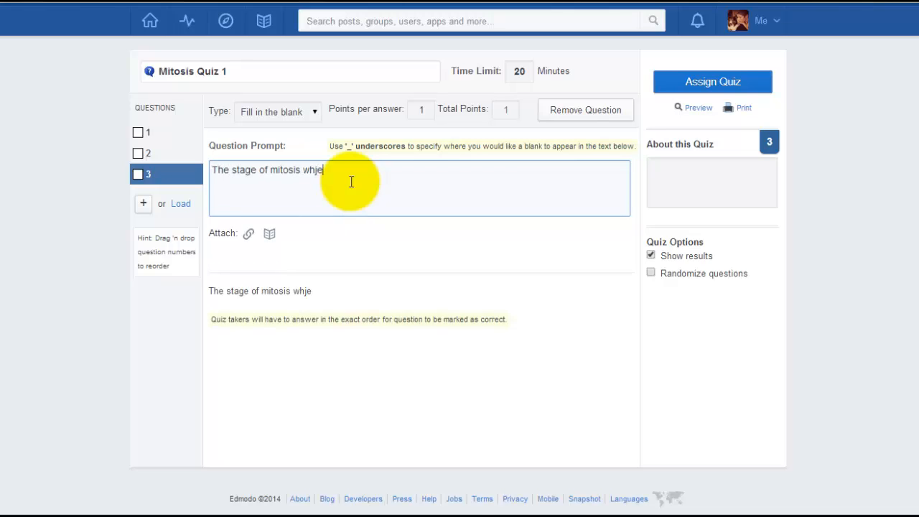
text(re sister chromatids line up a)
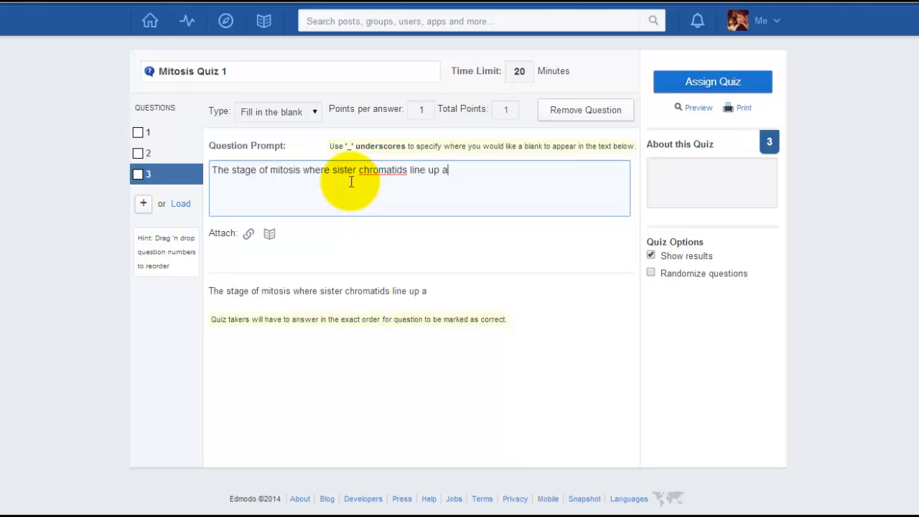
text(long the cell e)
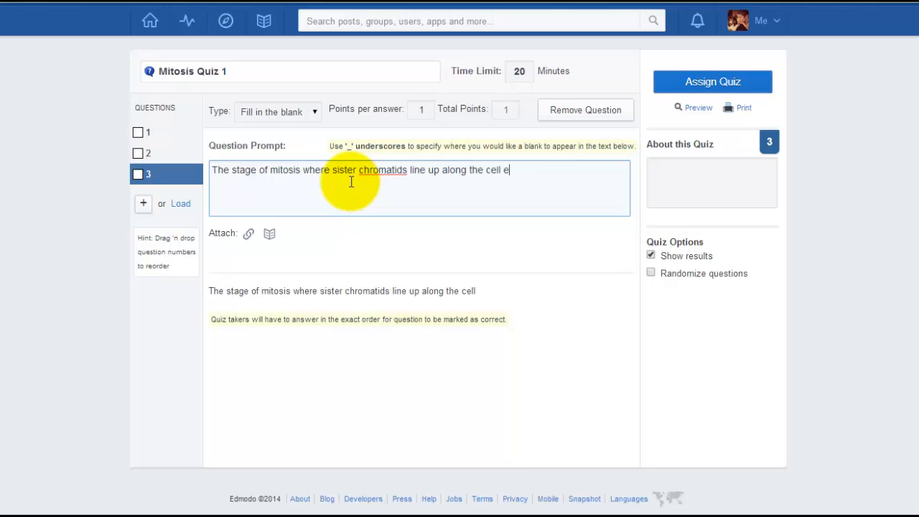
text(quator is called)
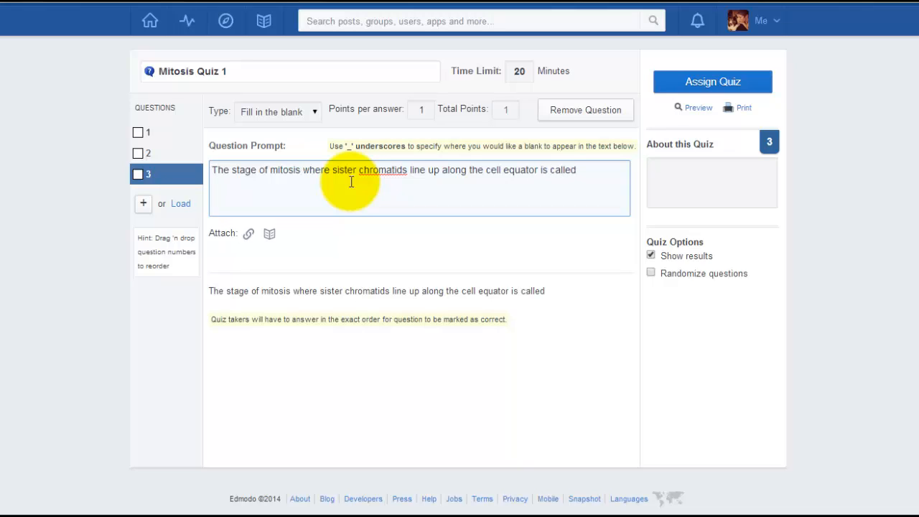
text( _________________)
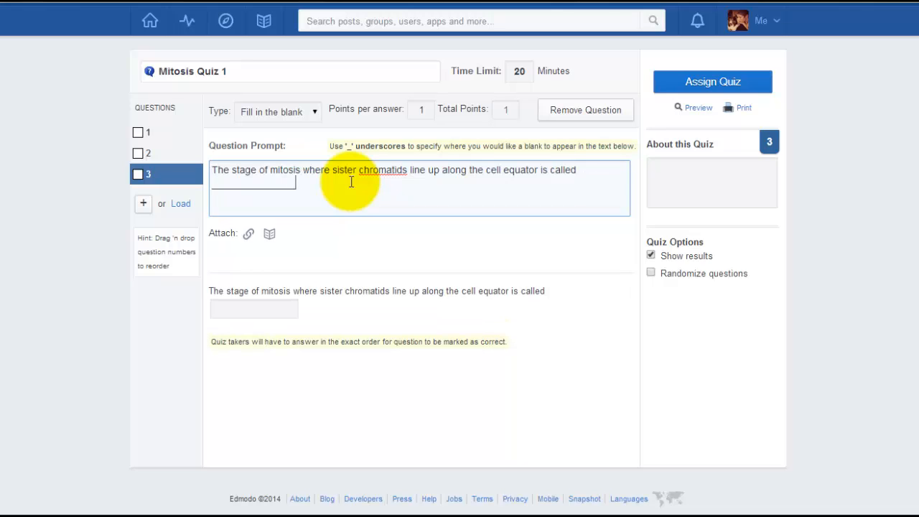
text(_.)
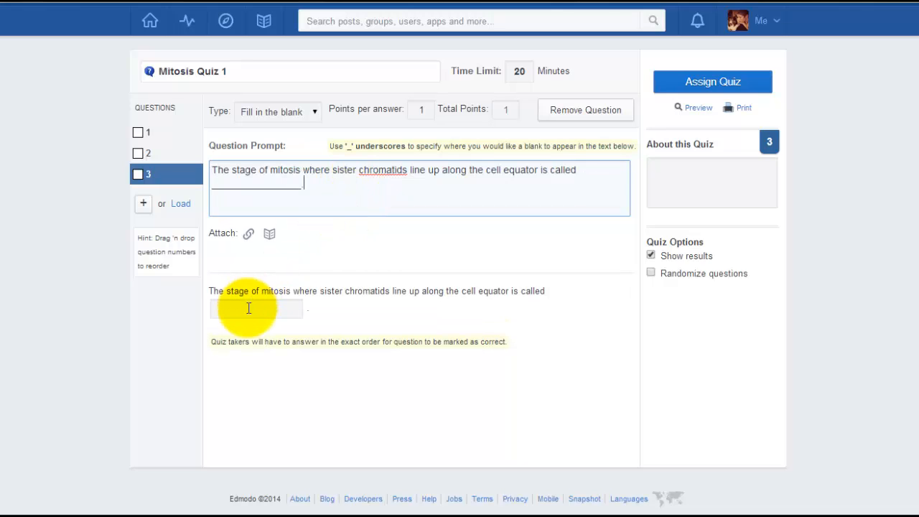
Enter "metaphase" as the correct answer for the blank and add a fourth question
click(249, 308)
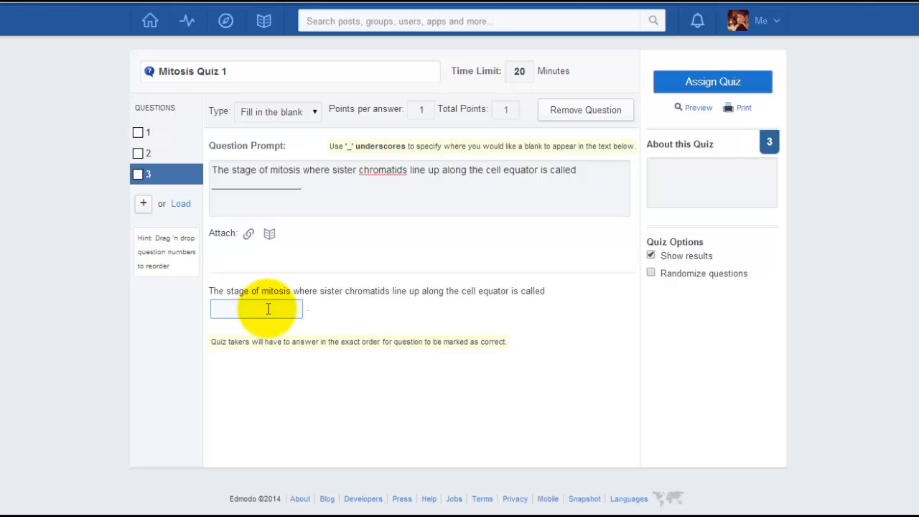
text(metaphase)
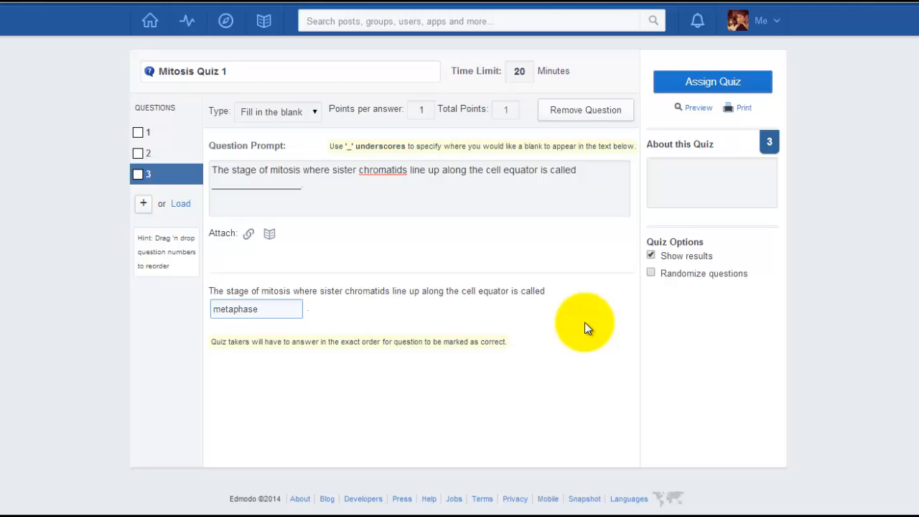
click(144, 206)
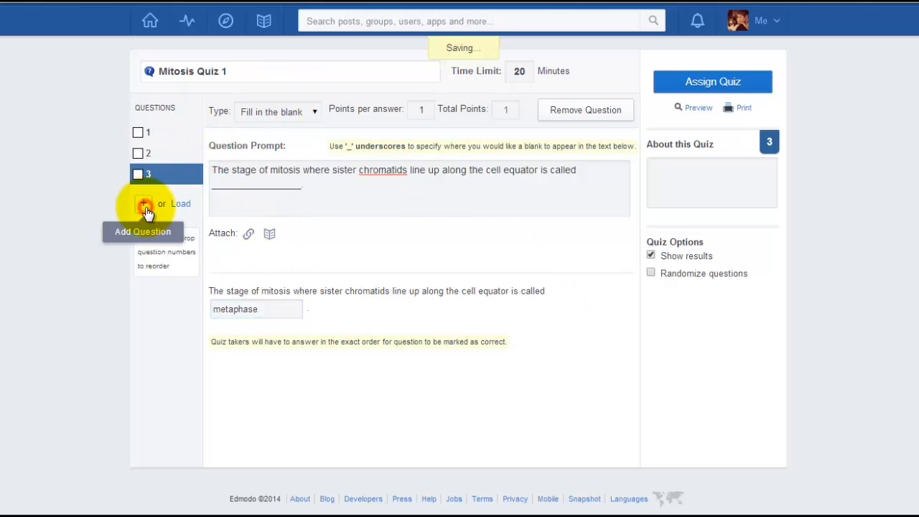
Make the fourth question a Matching question with the instructions "Match each stage to the correct description."
click(314, 112)
click(289, 173)
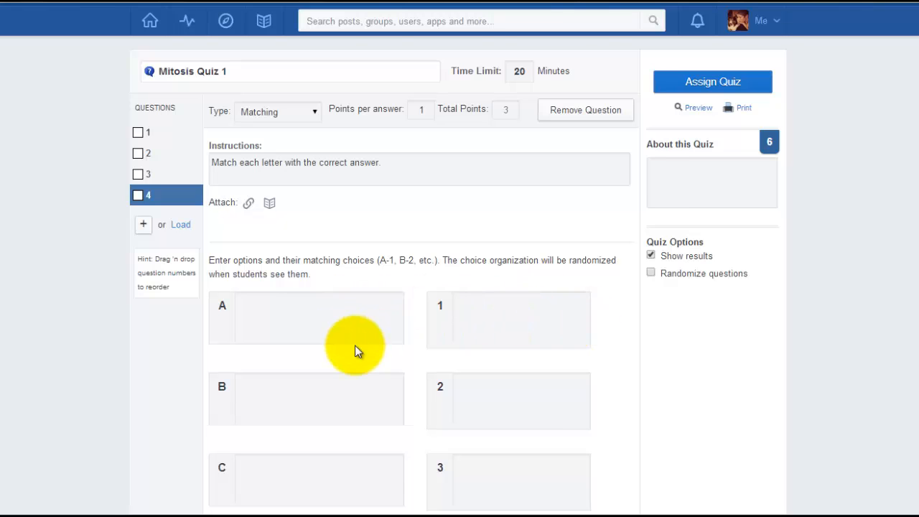
scroll(307, 225, down, 1)
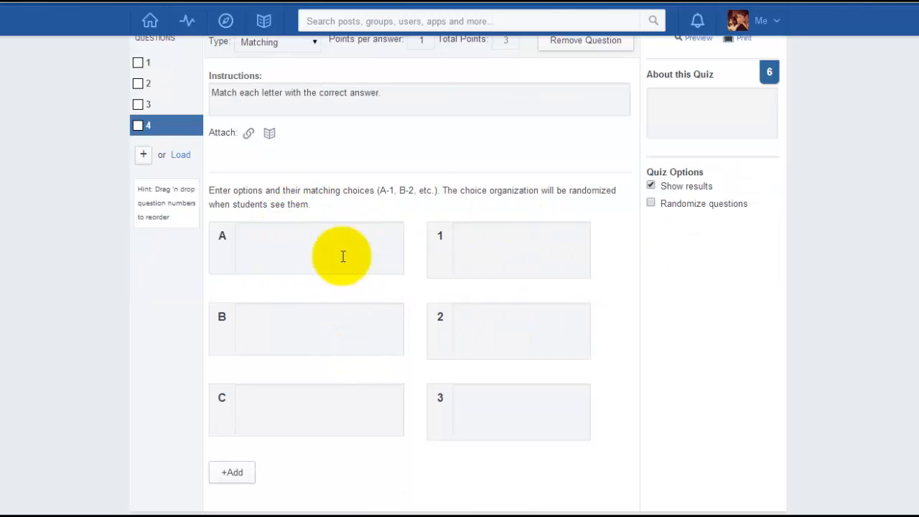
click(285, 241)
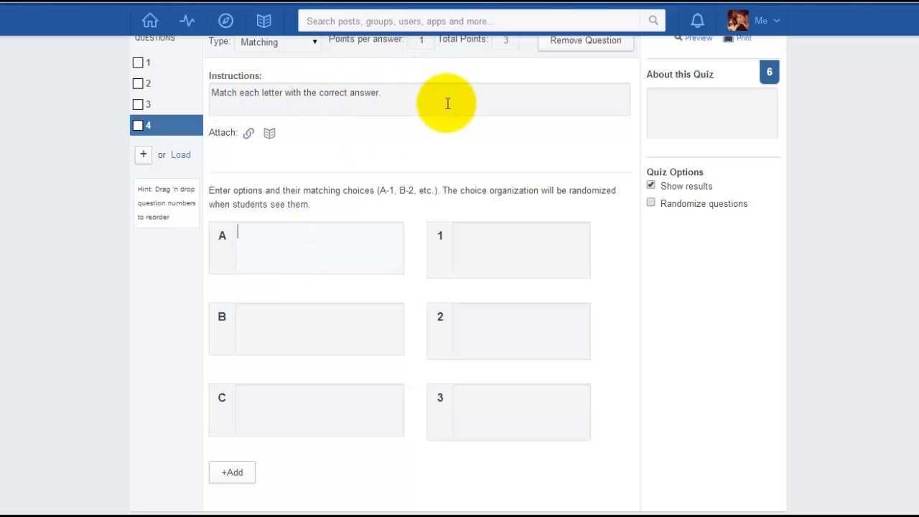
triple_click(396, 99)
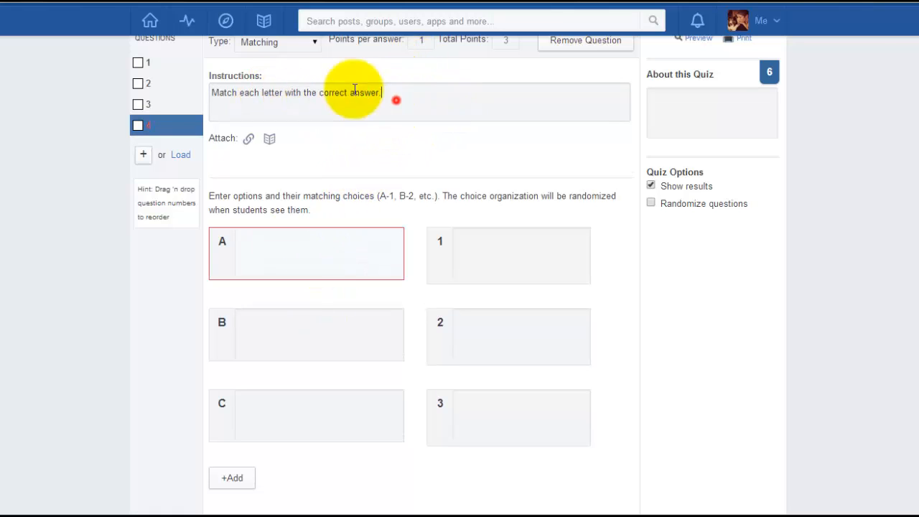
key(BackSpace)
text(Mat)
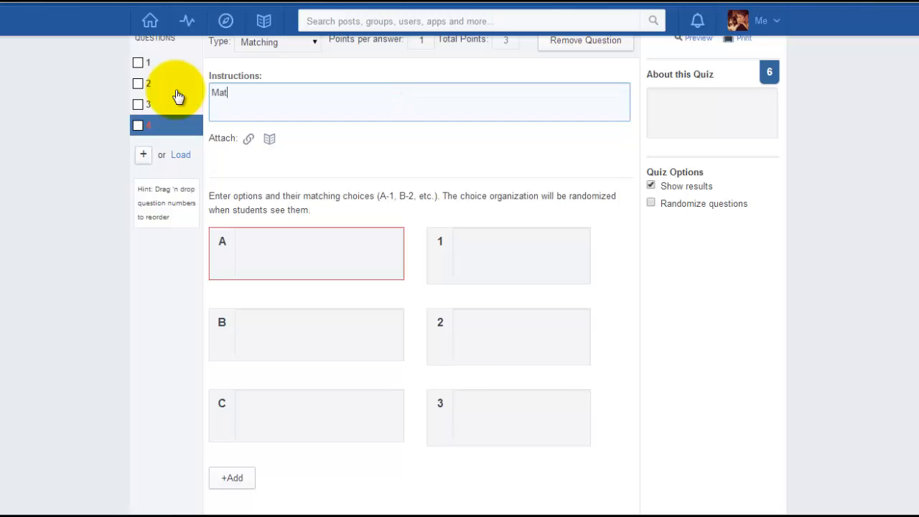
text(ch each stage to the correct description.)
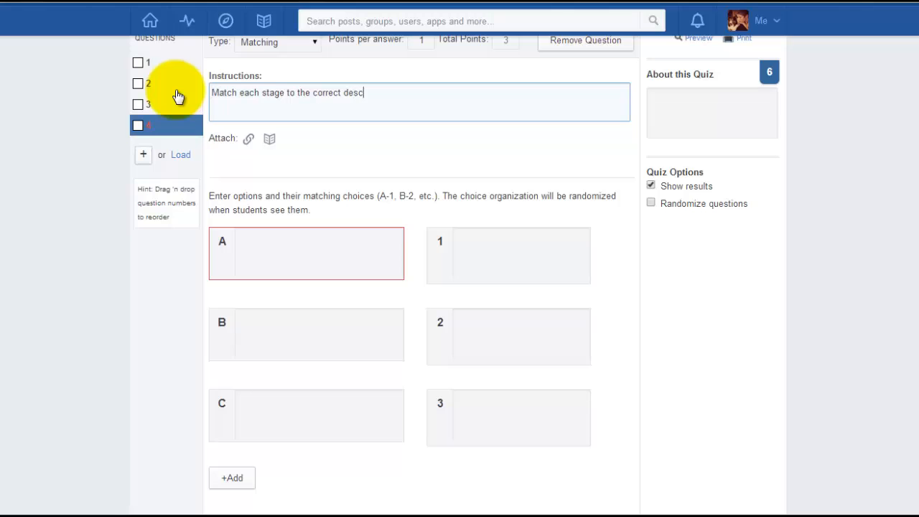
Fill in the first matching pair: "prophase" with "chromosomes condense and become visible"
click(278, 237)
text(prophase)
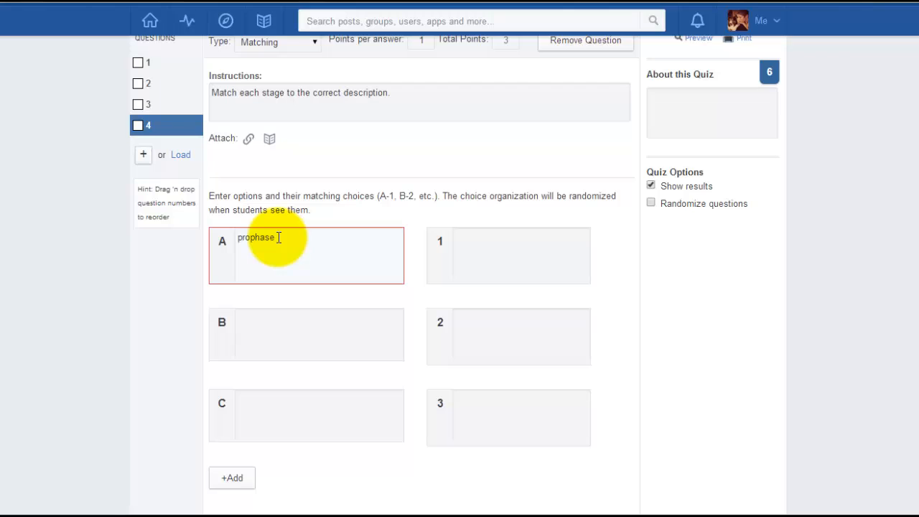
key(Tab)
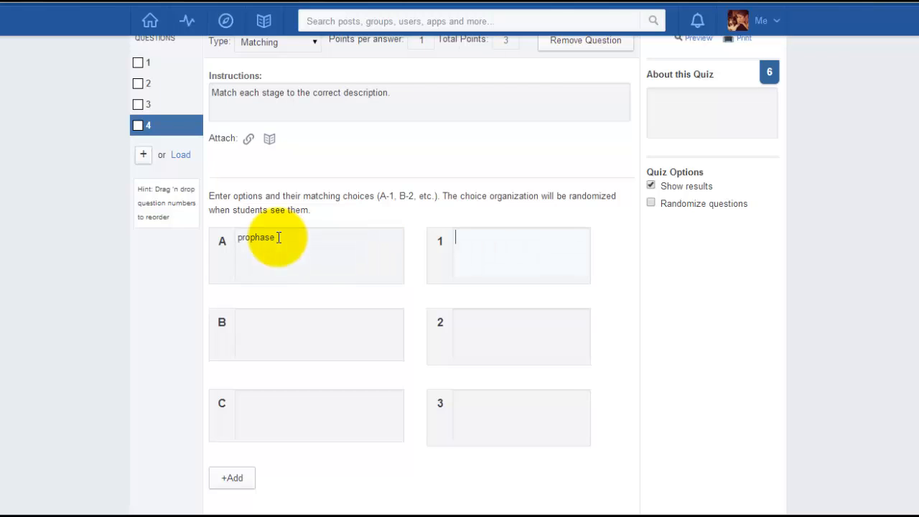
text(chromosomes condense and become v)
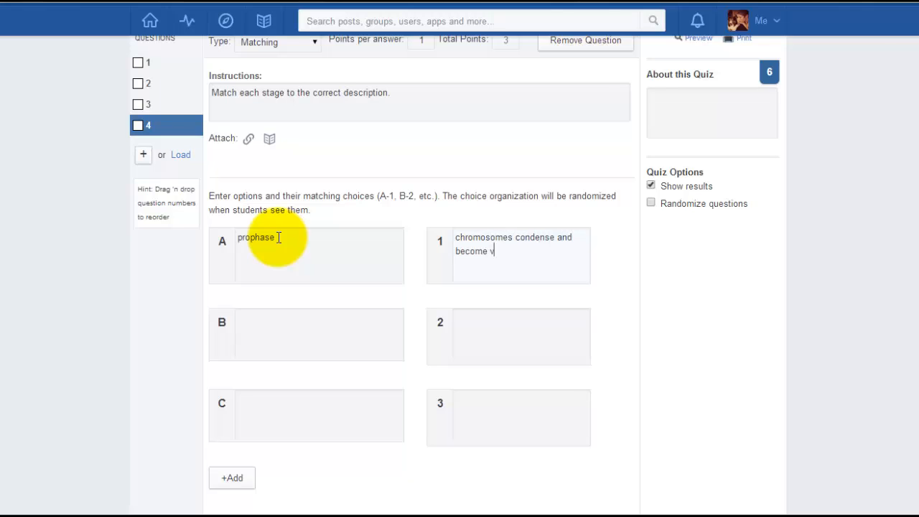
text(isible)
Fill in the second matching pair: "metaphase" with "sister chromatids line up along the cell equator"
click(307, 322)
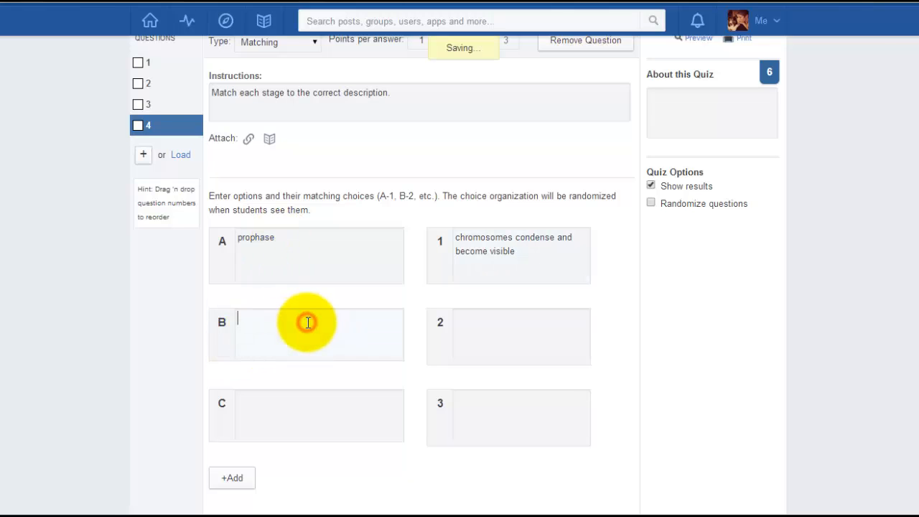
text(meta)
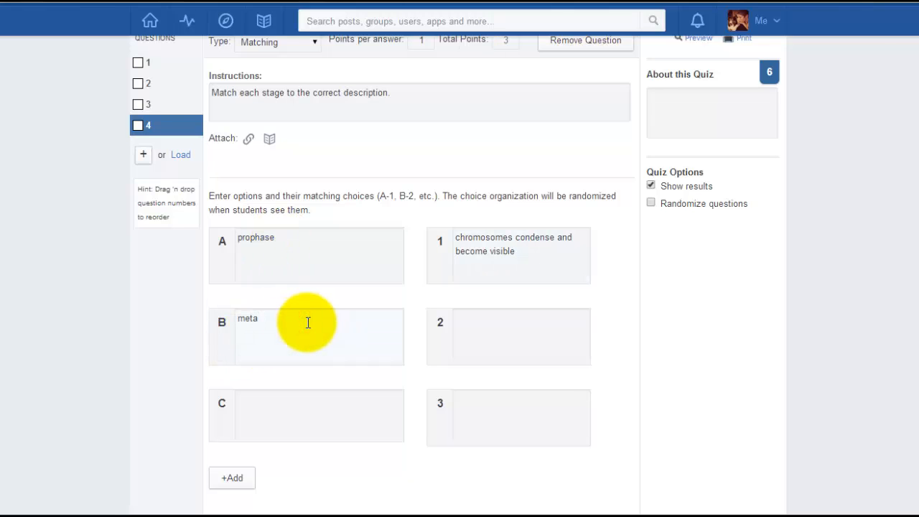
text(phase)
click(551, 335)
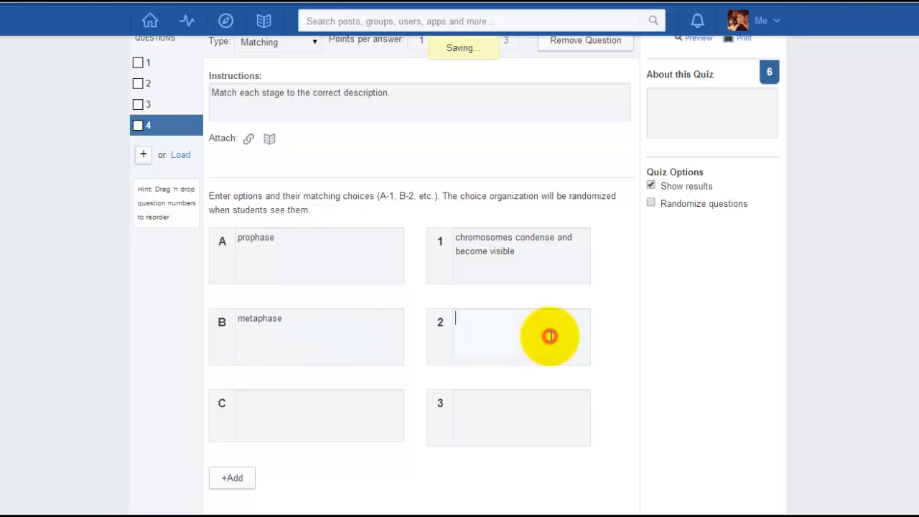
text(sister chromati)
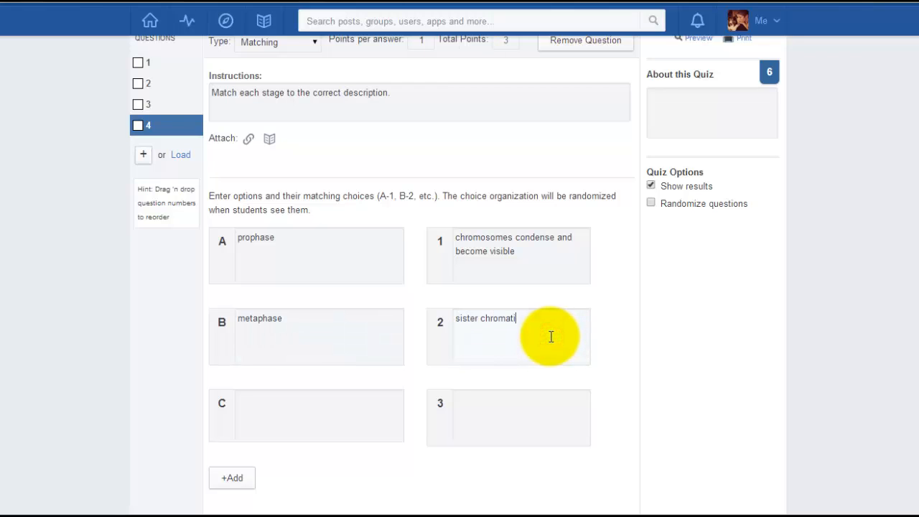
text(ds line up along the cell equator)
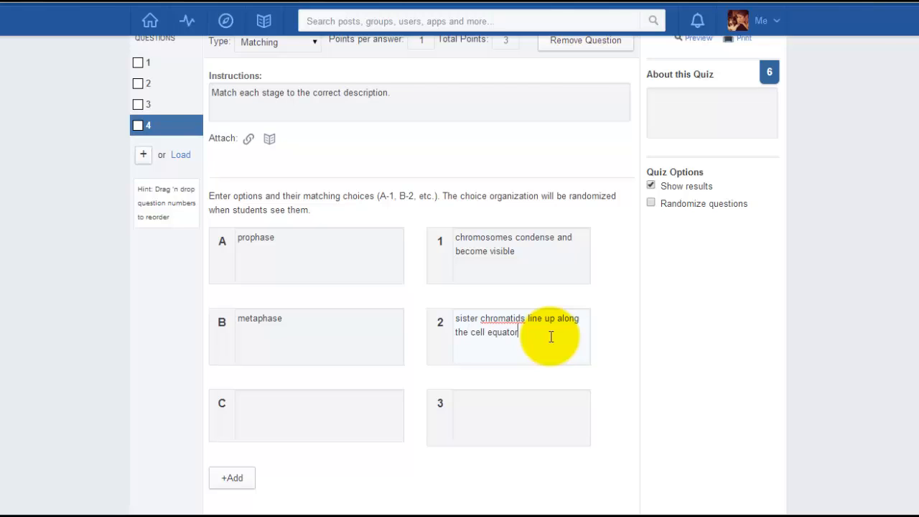
Fill in the third matching pair: "anaphase" with "sister chromatids are pulled apart by their centromeres"
click(326, 422)
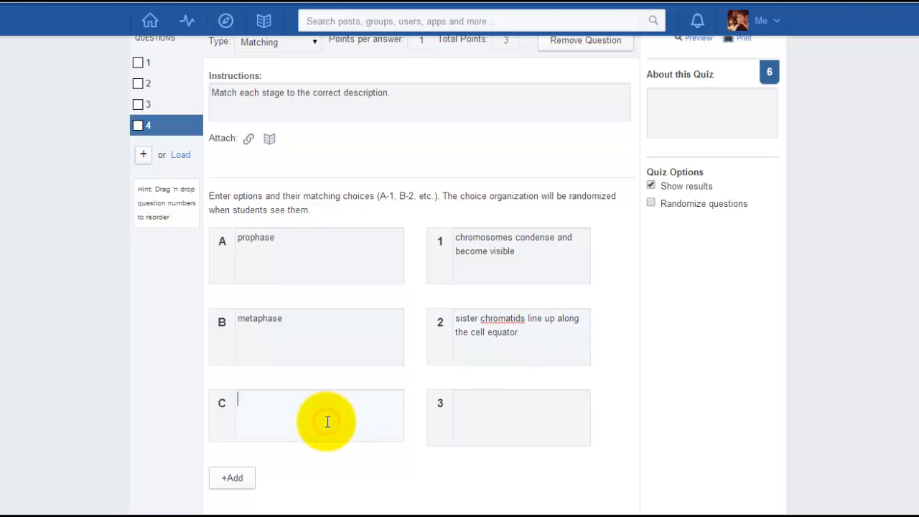
text(anaphase)
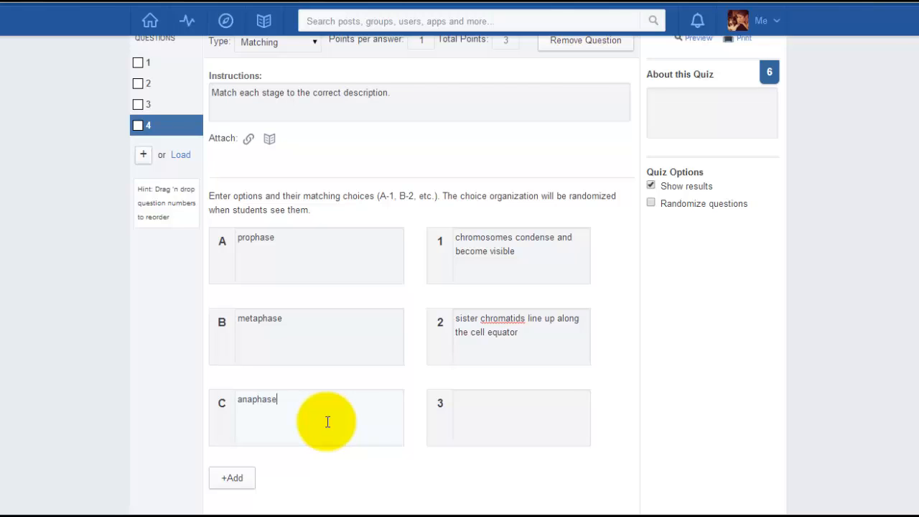
click(484, 407)
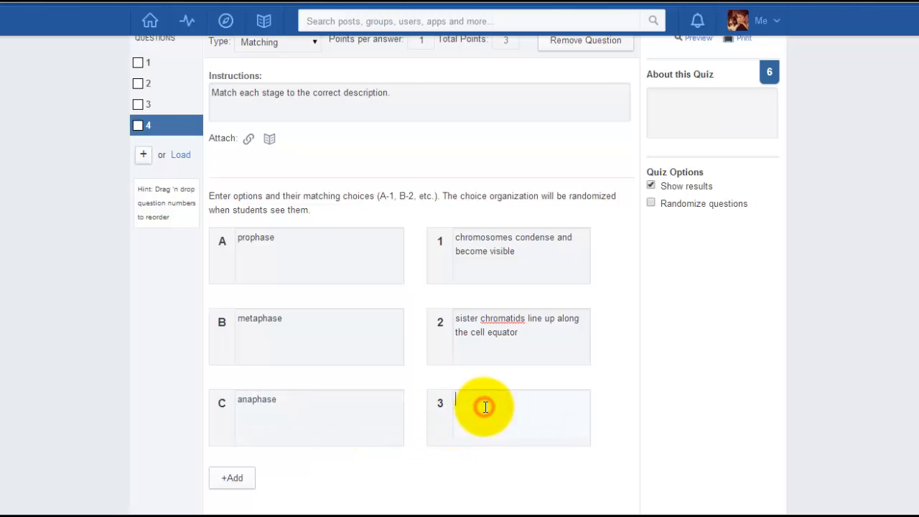
text(sister chromatids )
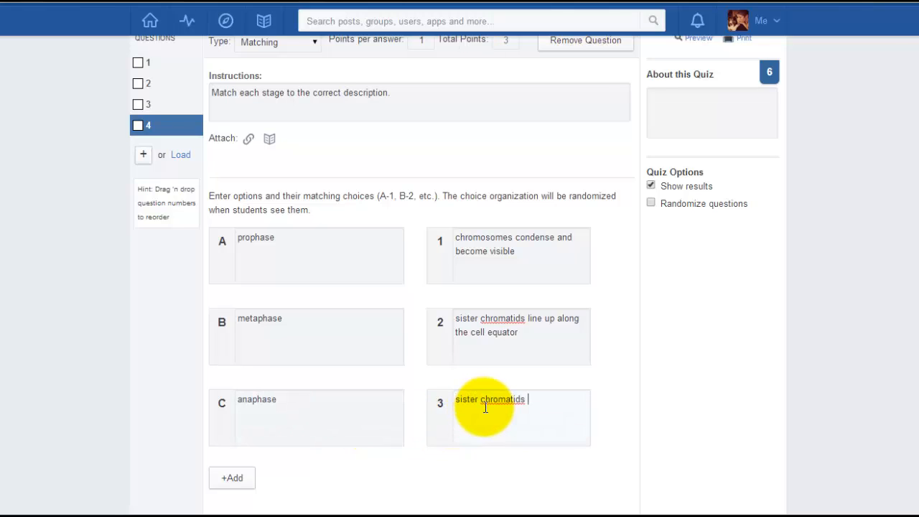
text(are pulled apart by their centromeres)
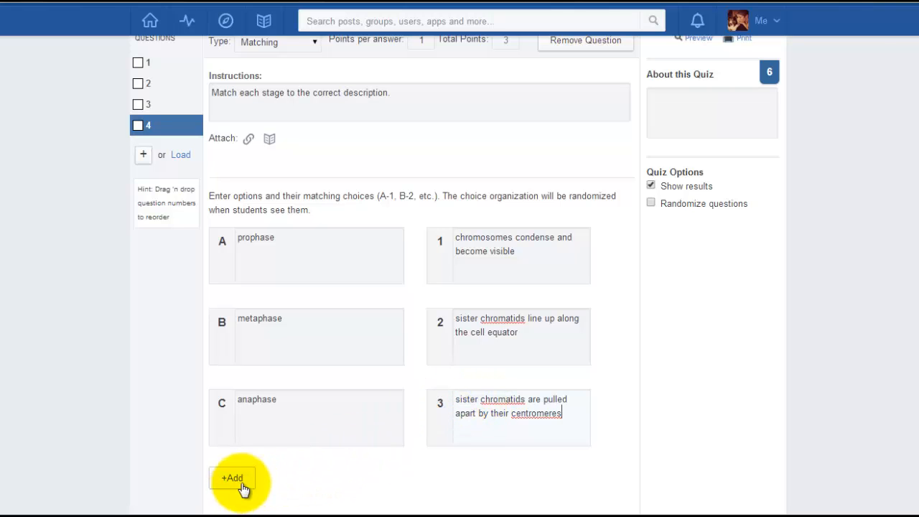
scroll(664, 339, down, 1)
scroll(658, 332, up, 1)
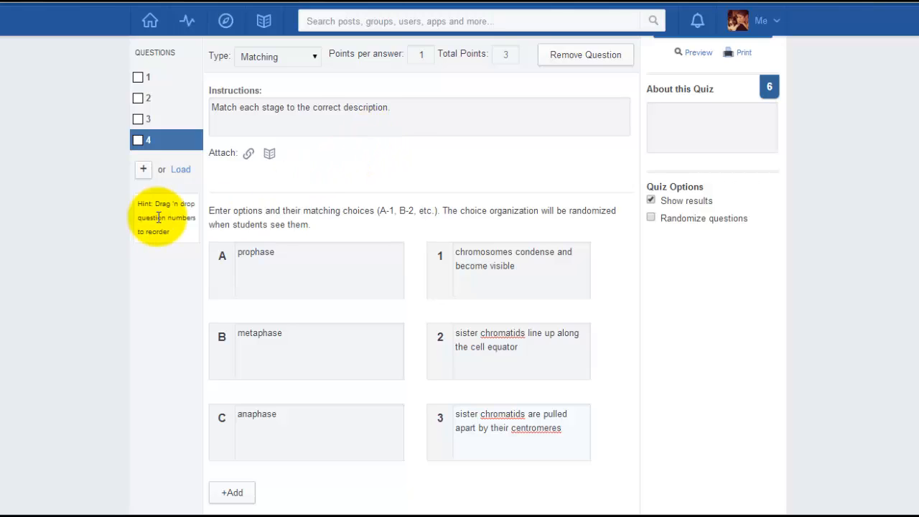
Enter "This quiz is about mitosis." as the quiz description
click(677, 133)
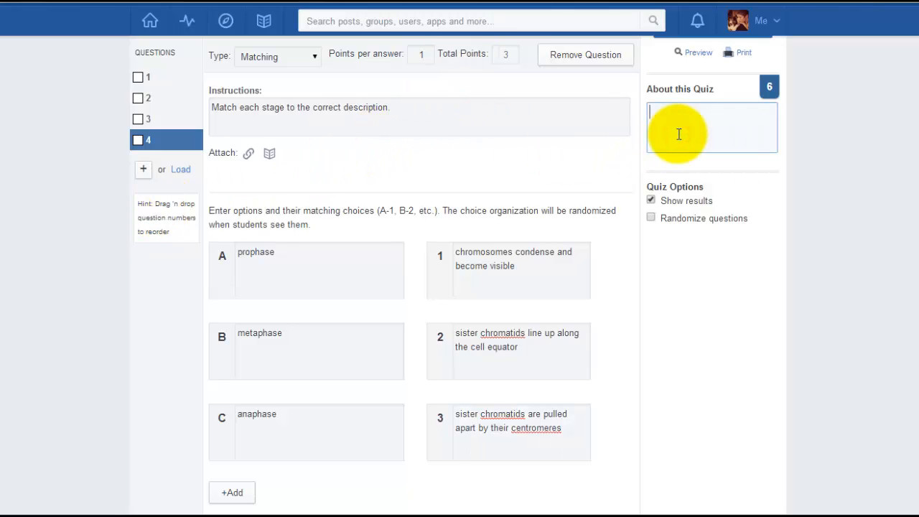
text(This )
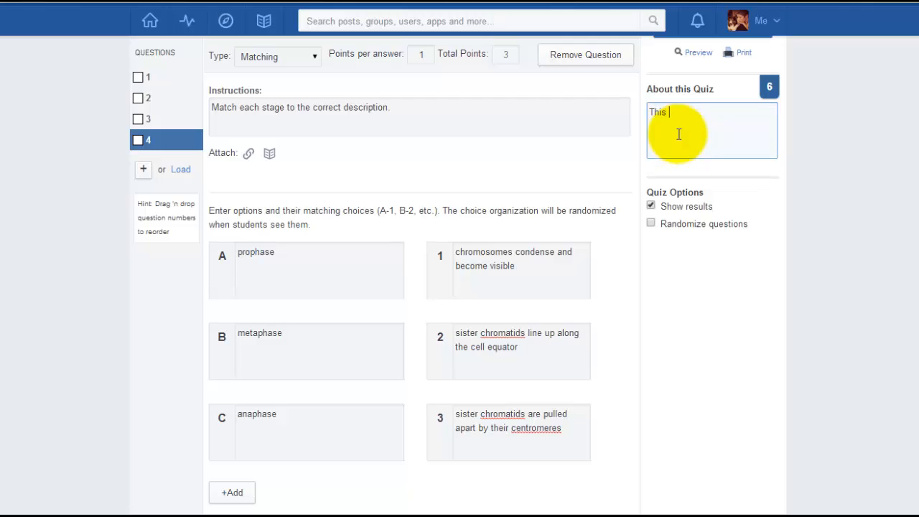
text(quiz is about mitosis.)
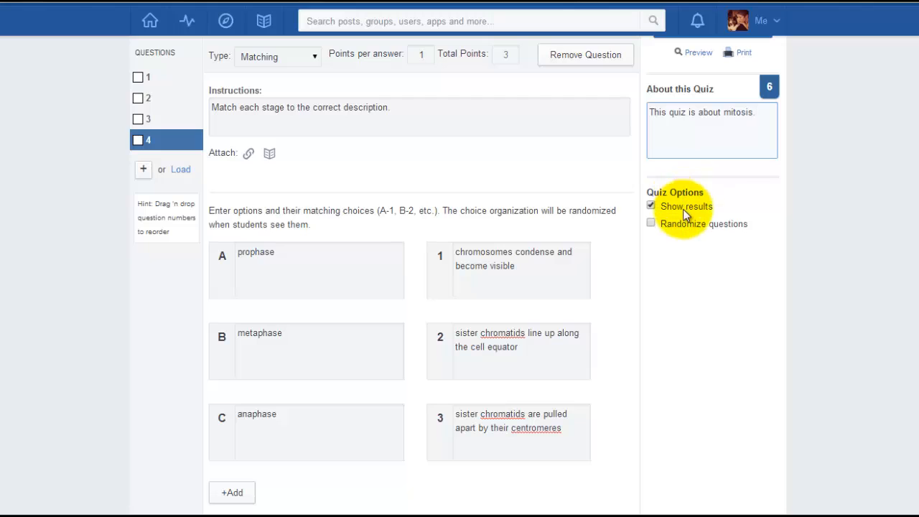
click(693, 247)
scroll(692, 246, up, 1)
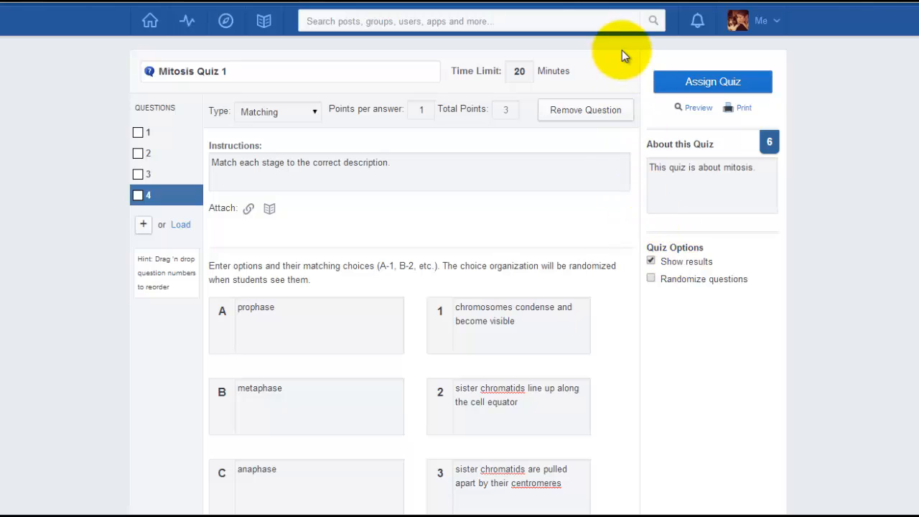
Assign the finished quiz and set its due date to 06/24/2014
click(711, 83)
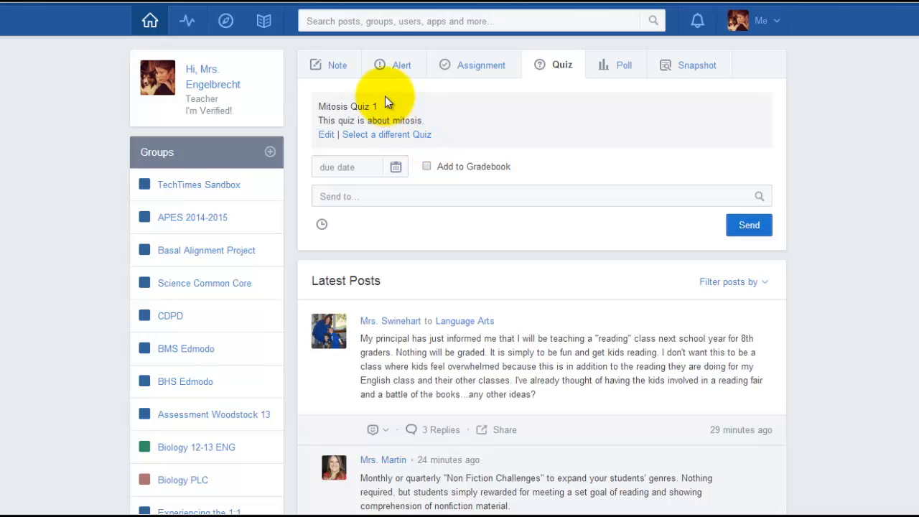
click(391, 171)
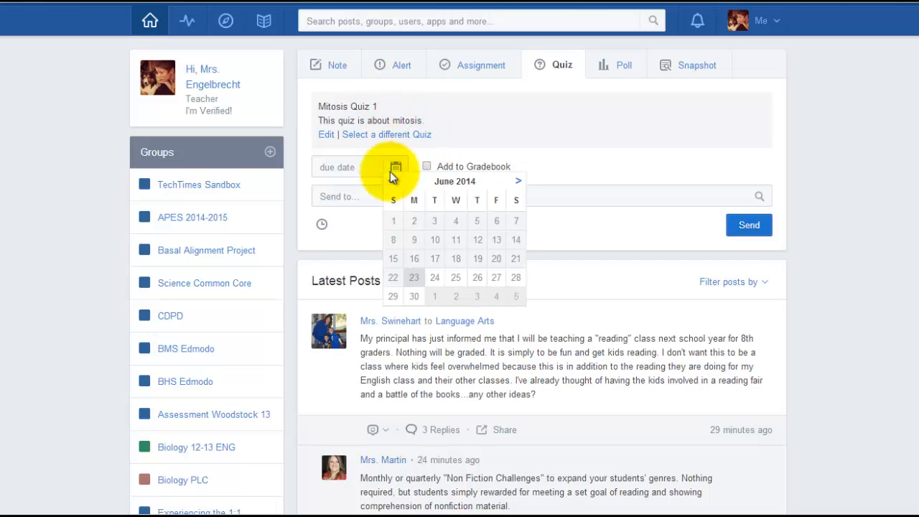
click(434, 277)
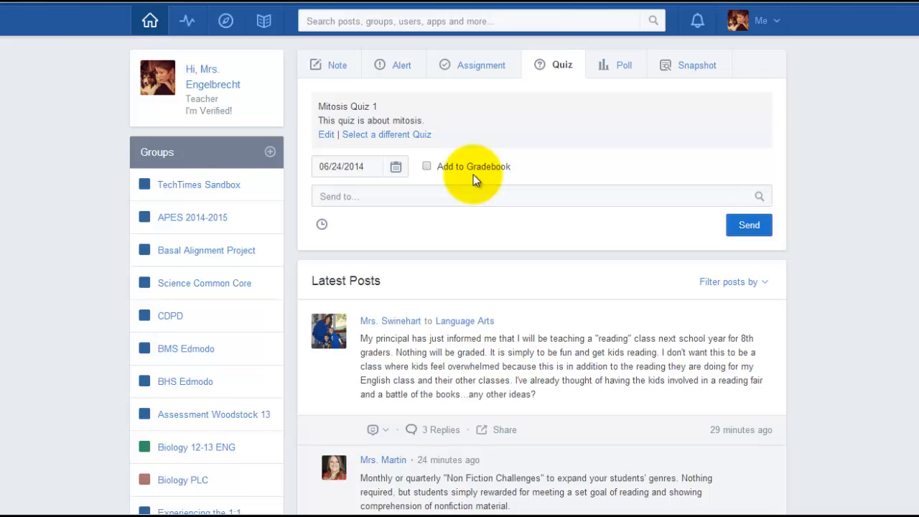
Address the quiz to the TechTimes Sandbox group and send it immediately without scheduling
click(440, 196)
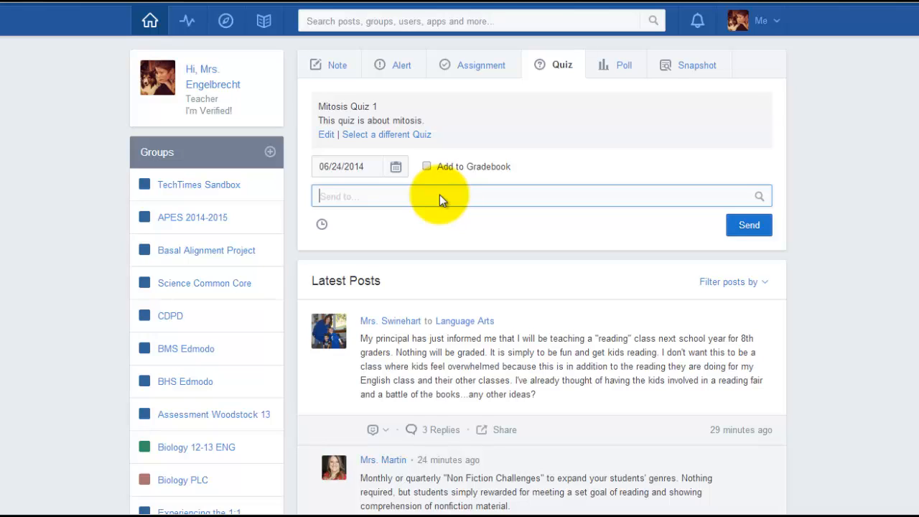
text(Tech)
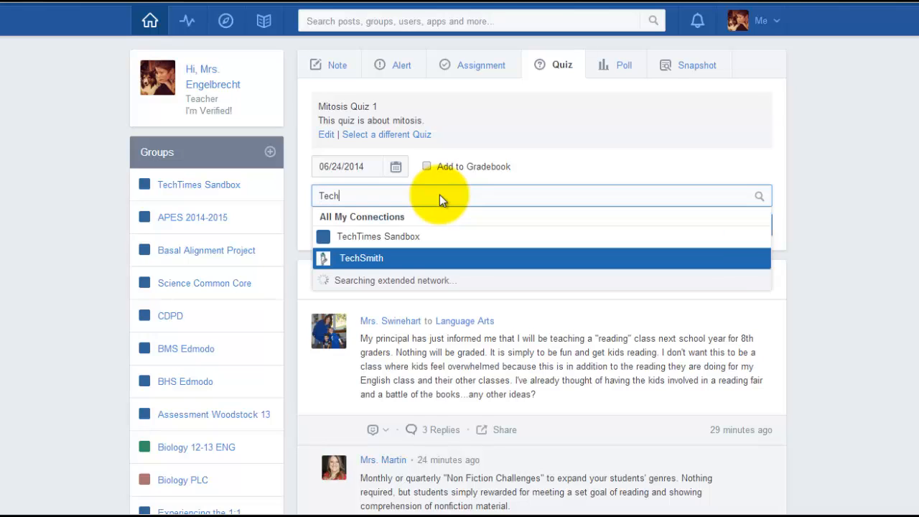
click(428, 244)
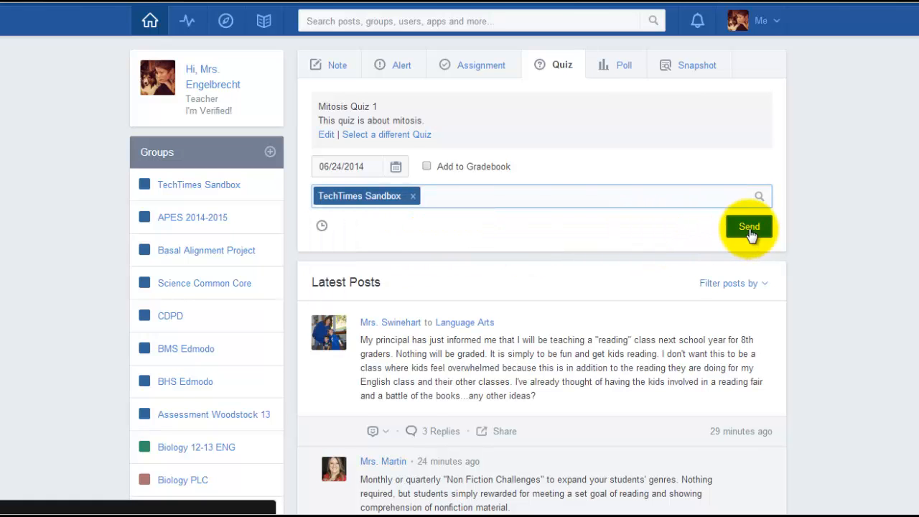
click(322, 227)
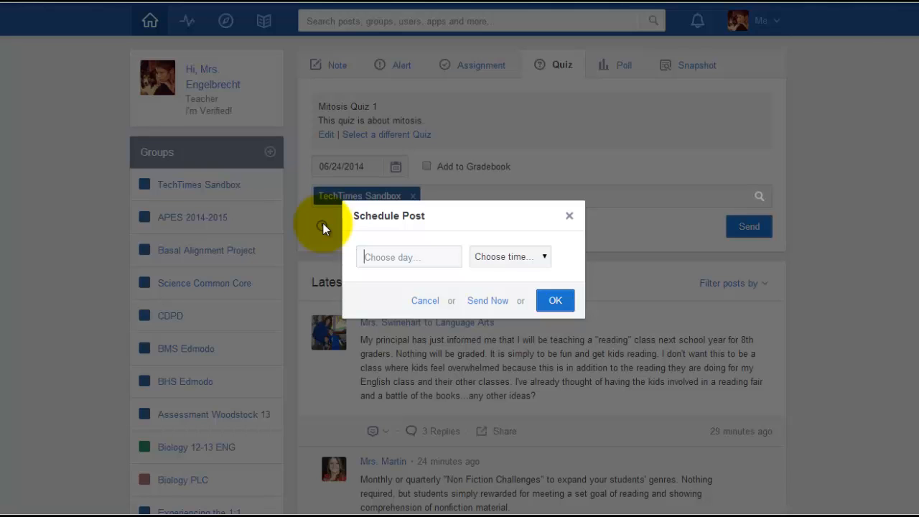
click(571, 216)
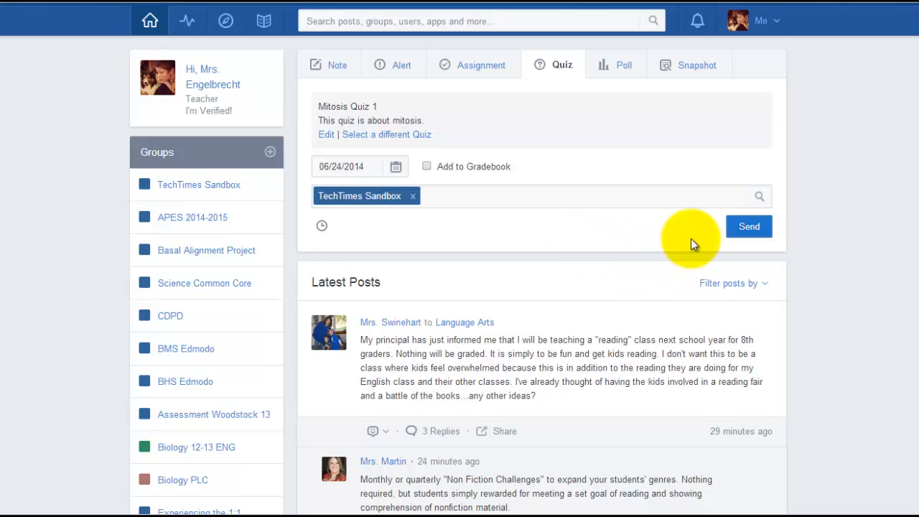
click(747, 228)
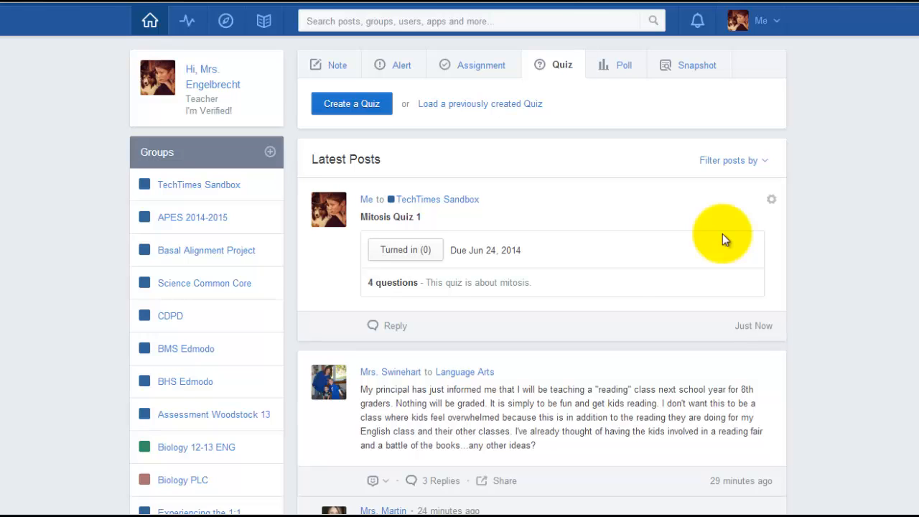
Open the Biology 12-13 ENG group and filter its posts to show only quizzes
scroll(877, 289, down, 1)
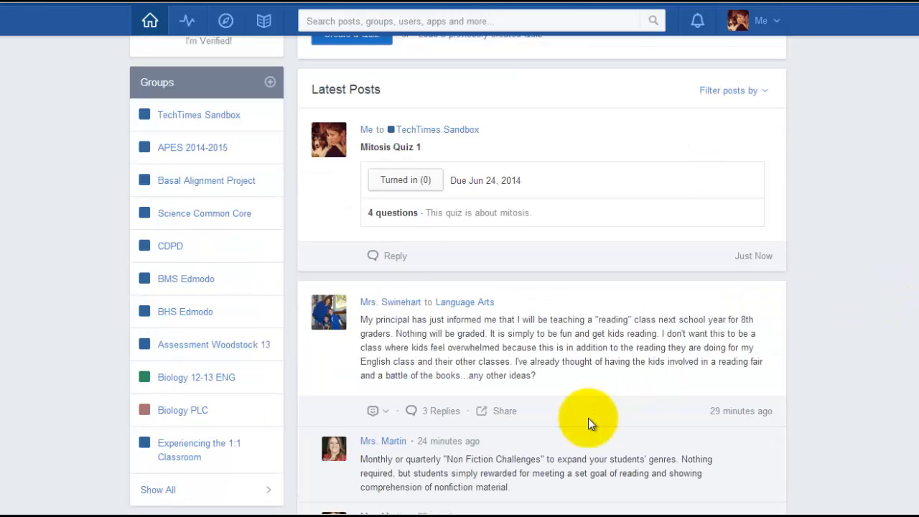
click(166, 379)
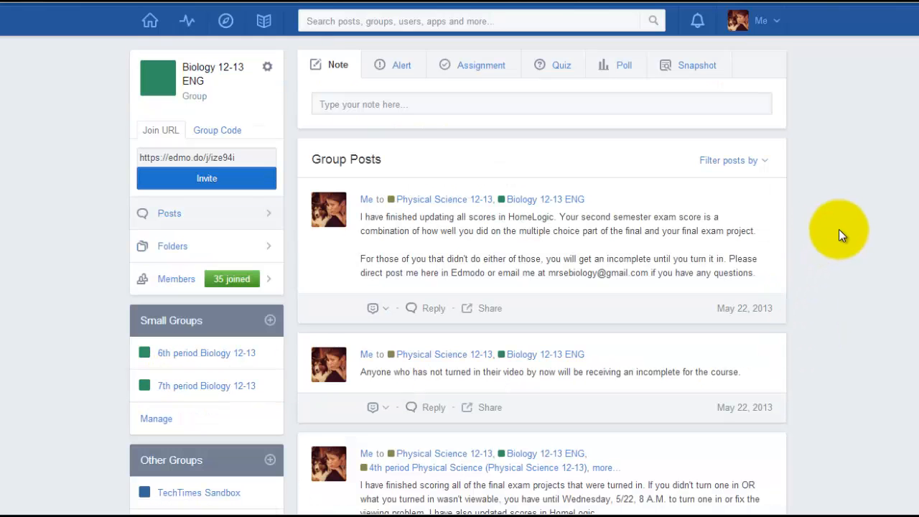
click(761, 165)
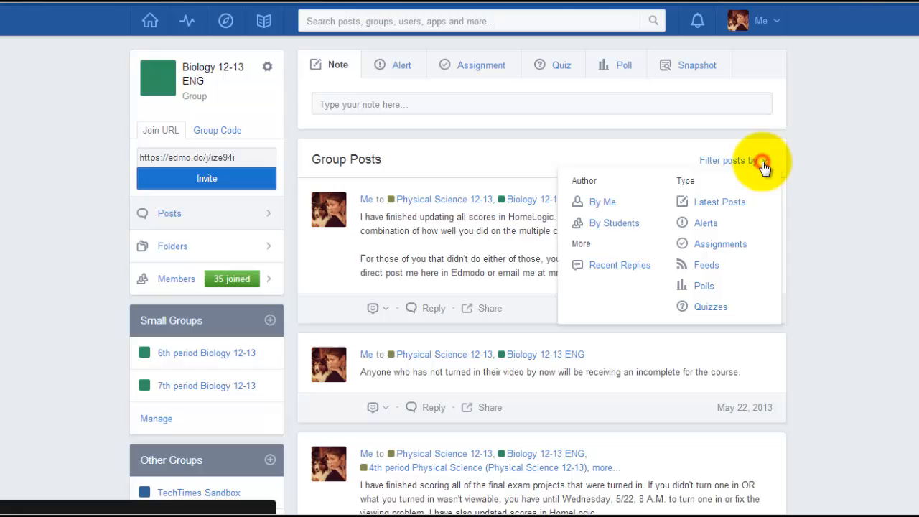
click(716, 308)
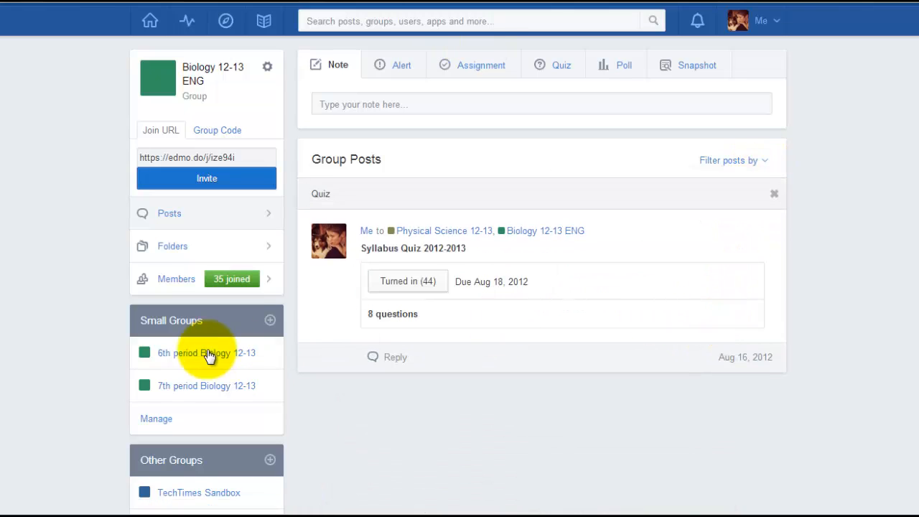
Open the turned-in results of Syllabus Quiz 2012-2013 and review its high scores and question breakdown
click(405, 282)
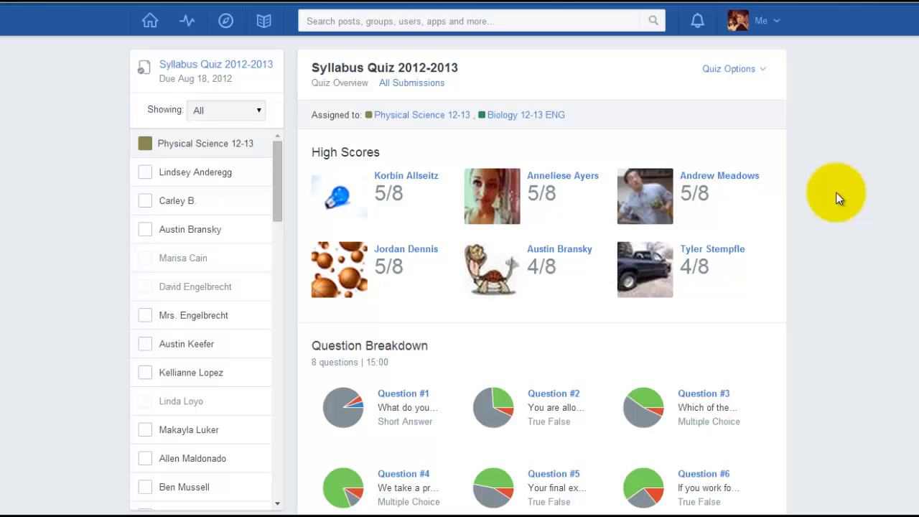
scroll(815, 183, down, 3)
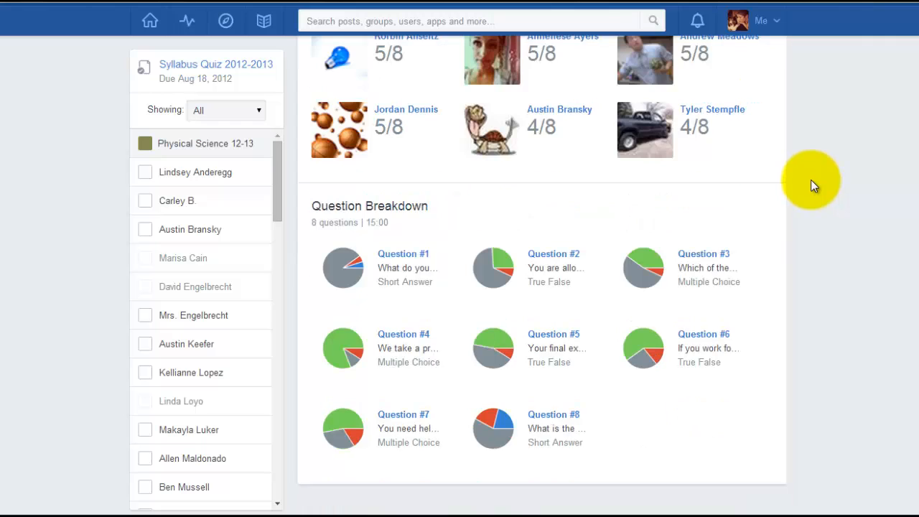
scroll(812, 181, up, 3)
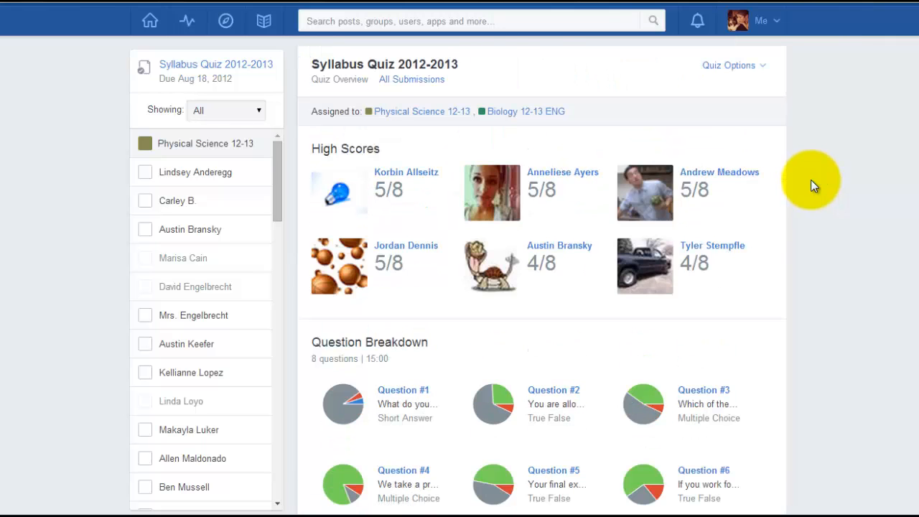
scroll(811, 185, down, 3)
scroll(811, 185, up, 2)
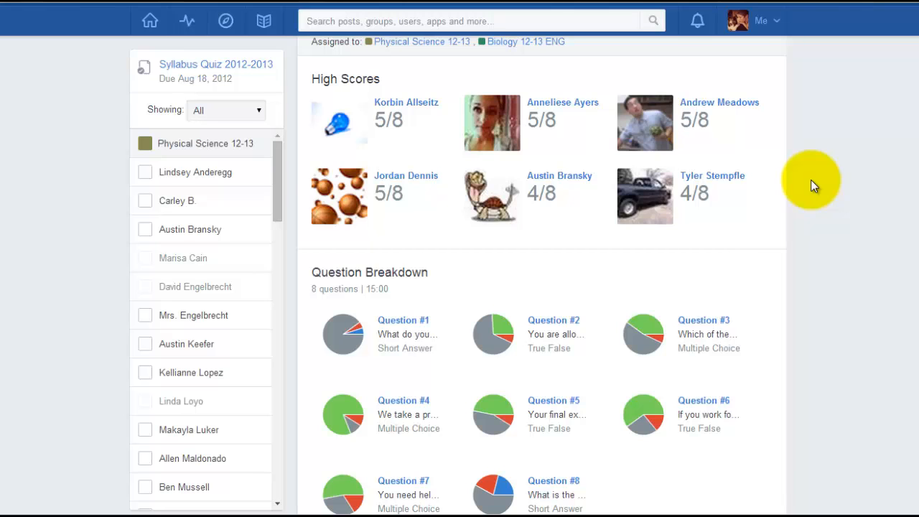
scroll(811, 183, down, 2)
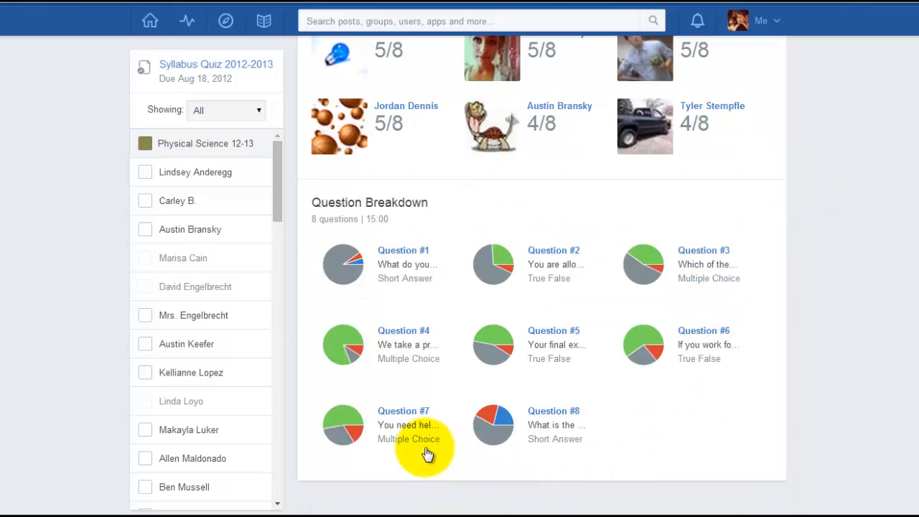